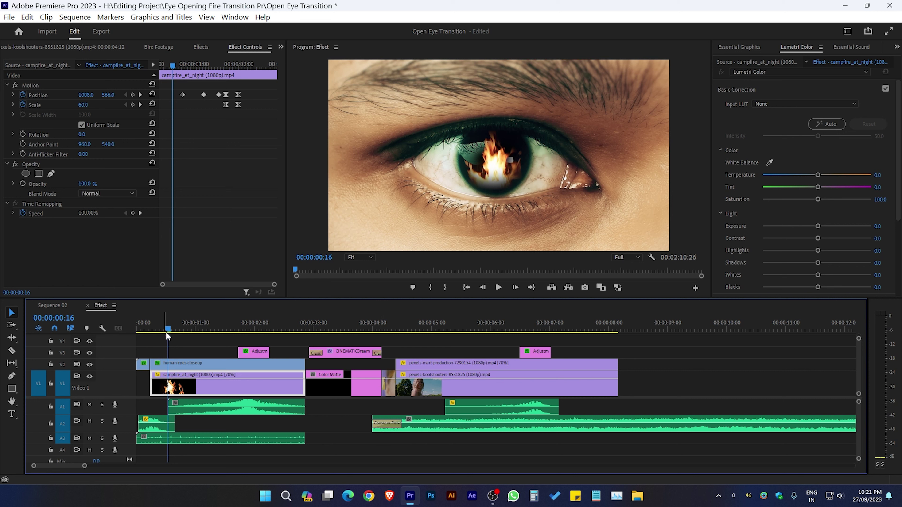
Play and scrub the finished example edit to review the fire-eye and makeup-eye shots.
{"action": "left_click", "coordinate": [171, 438]}
{"action": "key", "text": "space"}
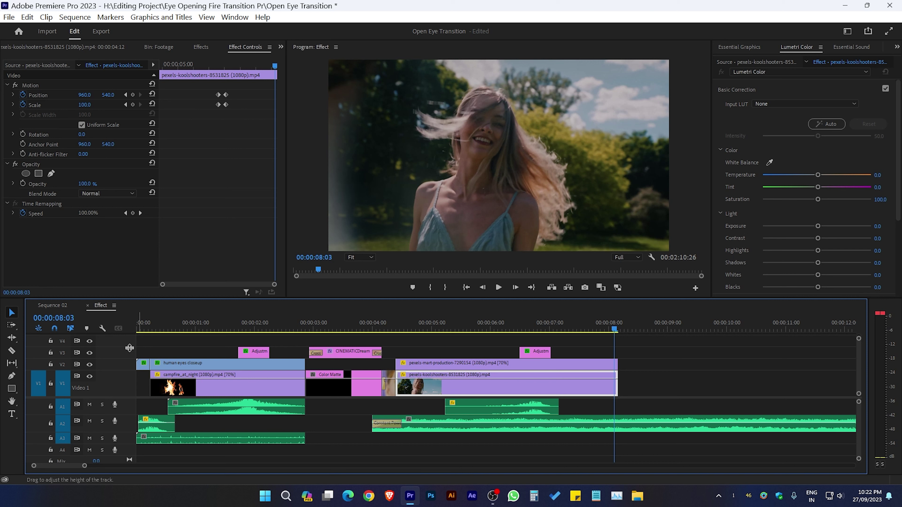
{"action": "left_click", "coordinate": [229, 322]}
{"action": "left_click_drag", "start_coordinate": [230, 318], "coordinate": [239, 319]}
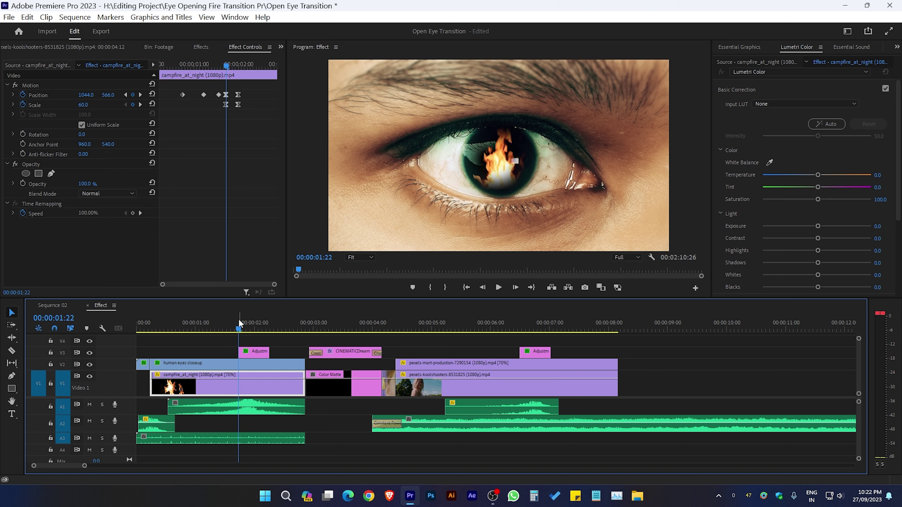
{"action": "left_click", "coordinate": [463, 318]}
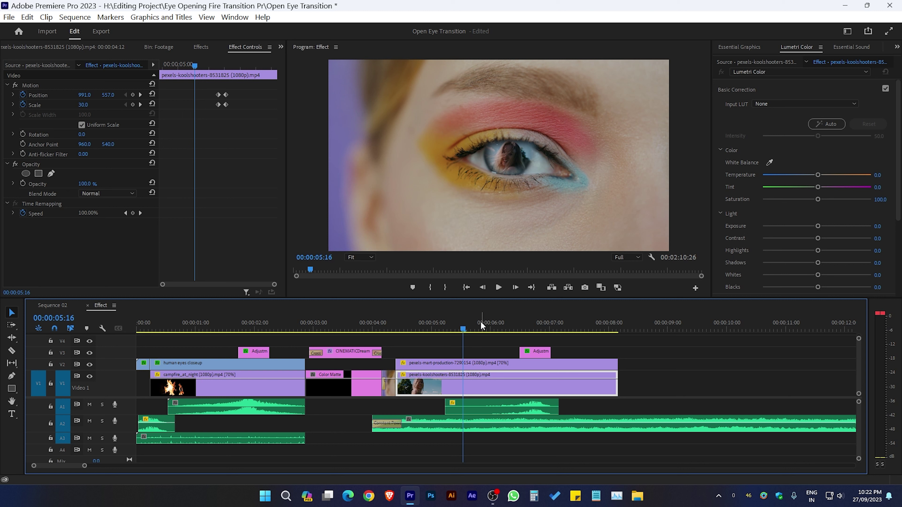
Put the pexels-mart-production-7290154 makeup eye clip on V2 of Sequence 02, keeping existing settings.
{"action": "double_click", "coordinate": [455, 364]}
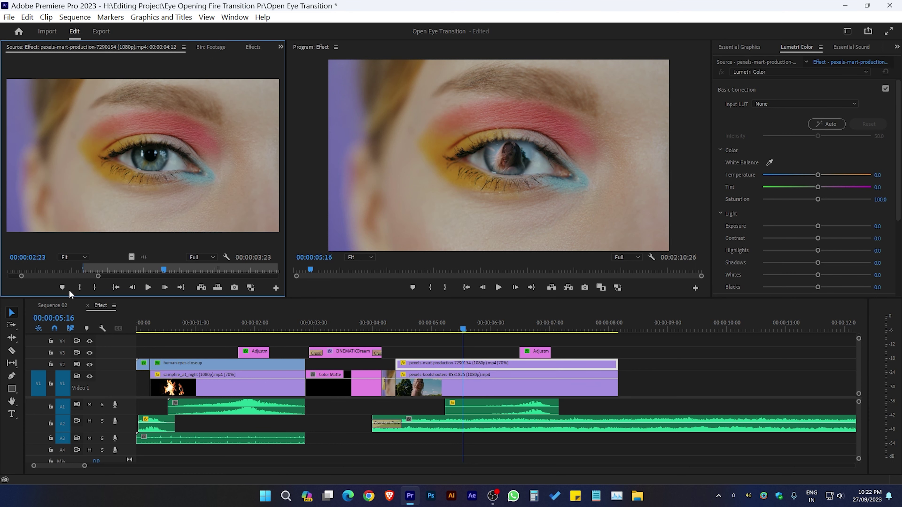
{"action": "left_click", "coordinate": [57, 305]}
{"action": "left_click_drag", "start_coordinate": [142, 155], "coordinate": [139, 373]}
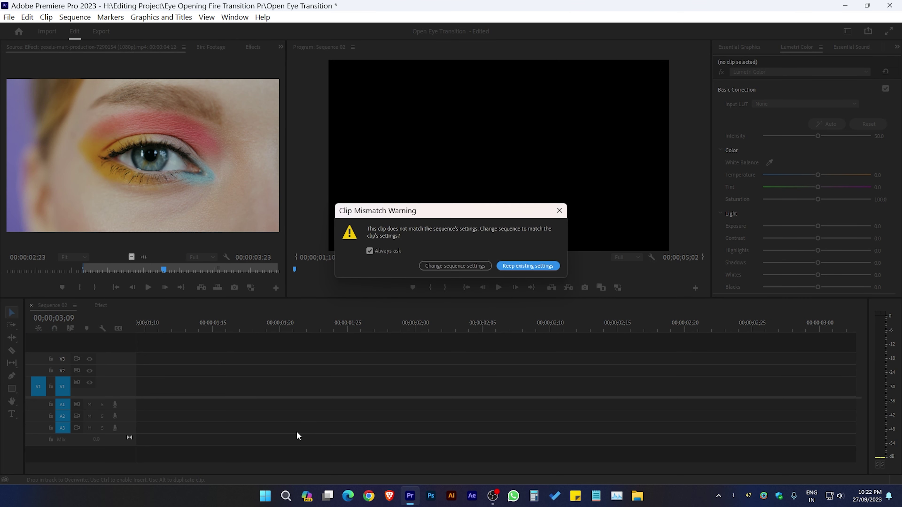
{"action": "left_click", "coordinate": [530, 269]}
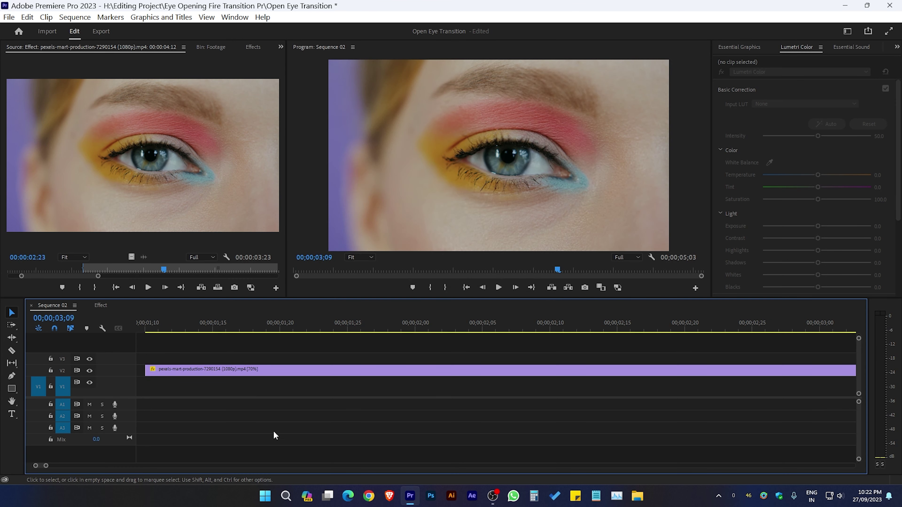
{"action": "key", "text": "backslash"}
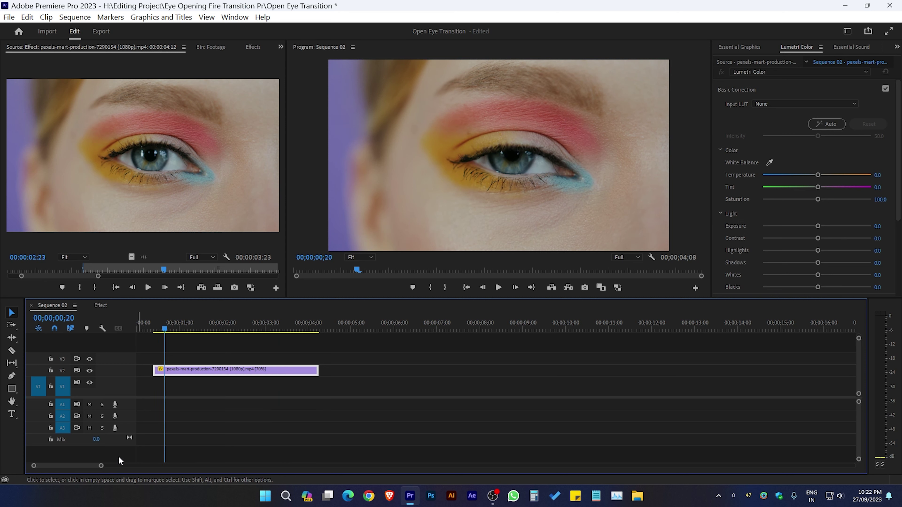
{"action": "left_click_drag", "start_coordinate": [101, 465], "coordinate": [71, 459]}
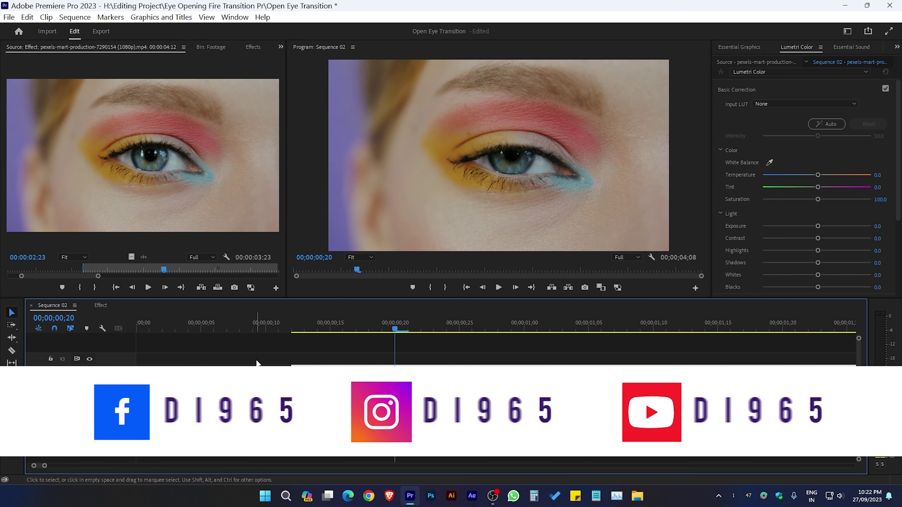
{"action": "left_click", "coordinate": [317, 330]}
Cut the makeup eye clip with the Razor at frame 16, where the eye starts opening.
{"action": "left_click_drag", "start_coordinate": [316, 333], "coordinate": [333, 334]}
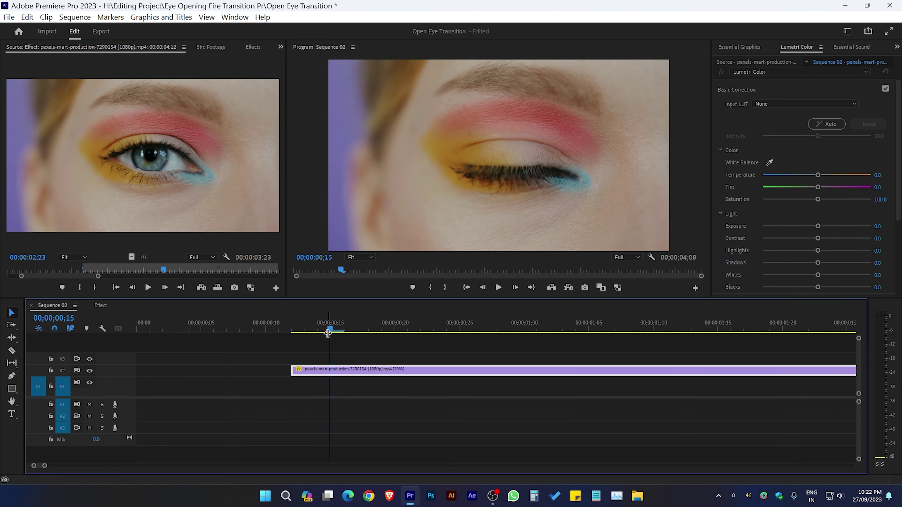
{"action": "left_click_drag", "start_coordinate": [329, 330], "coordinate": [339, 334]}
{"action": "key", "text": "c"}
{"action": "left_click", "coordinate": [347, 369]}
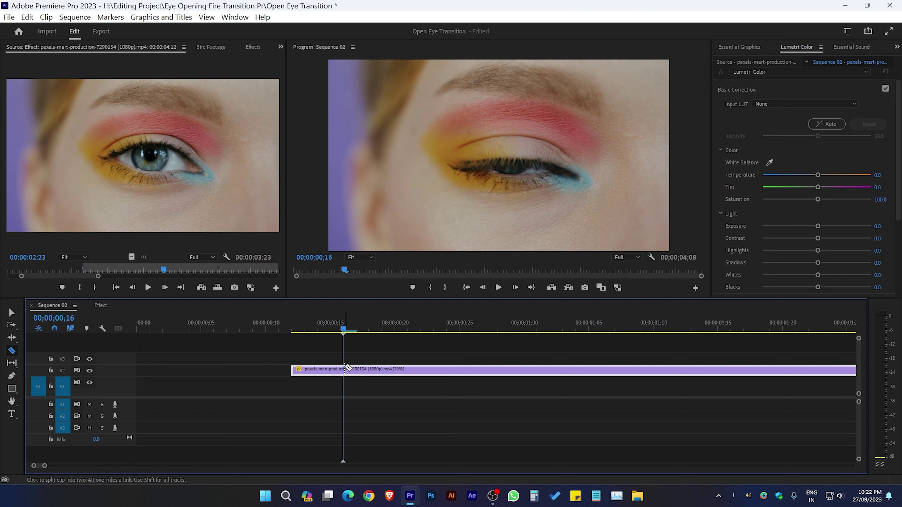
{"action": "mouse_move", "coordinate": [354, 331]}
{"action": "left_mouse_down"}
{"action": "mouse_move", "coordinate": [369, 336]}
{"action": "mouse_move", "coordinate": [397, 376]}
{"action": "left_mouse_up"}
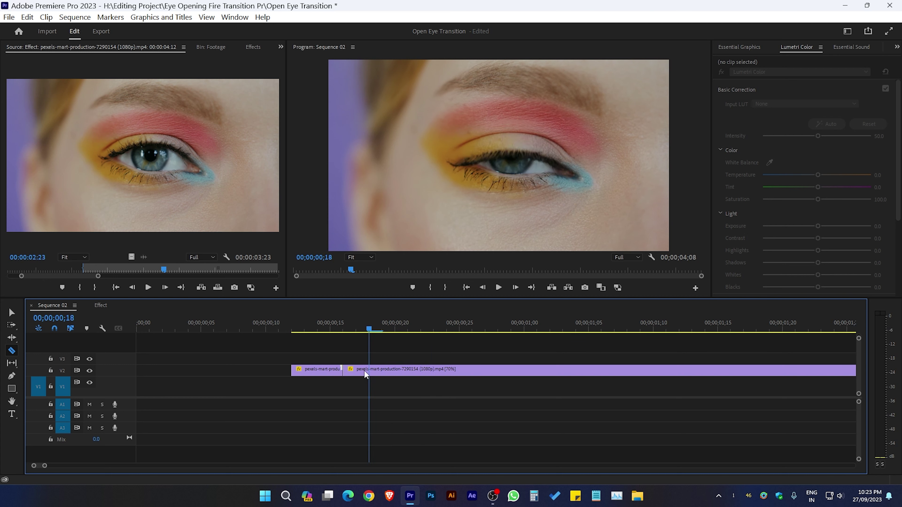
{"action": "left_click_drag", "start_coordinate": [396, 376], "coordinate": [397, 366]}
{"action": "key", "text": "v"}
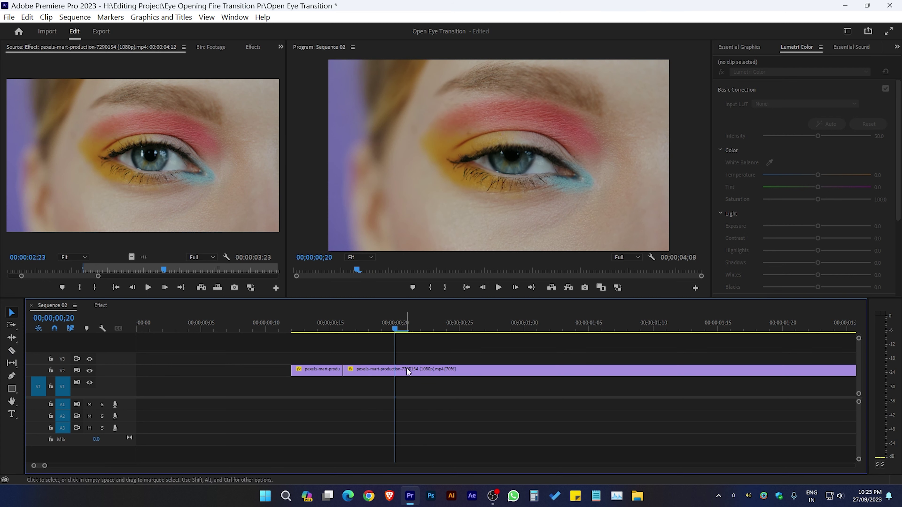
Select the second clip piece and bring up its Effect Controls.
{"action": "left_click", "coordinate": [408, 371]}
{"action": "scroll", "coordinate": [408, 371], "scroll_direction": "down", "scroll_amount": 2}
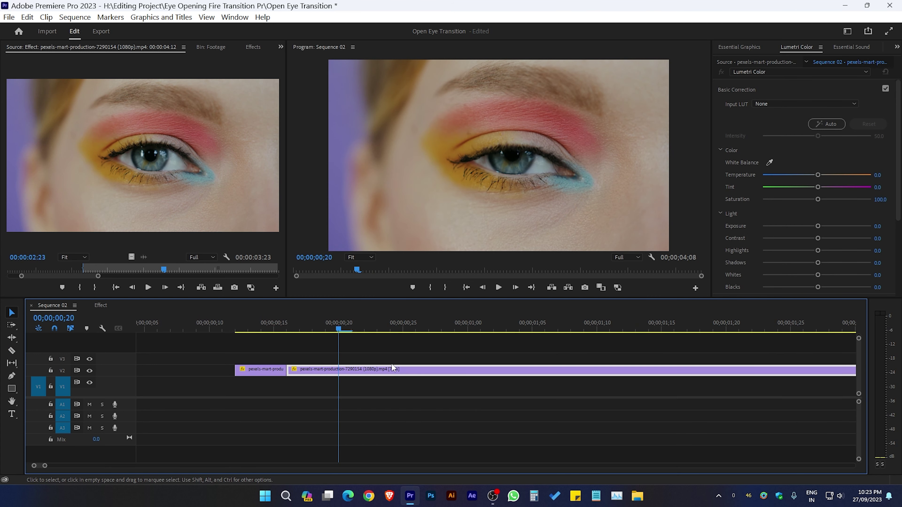
{"action": "left_click", "coordinate": [277, 344]}
{"action": "key", "text": "shift+5"}
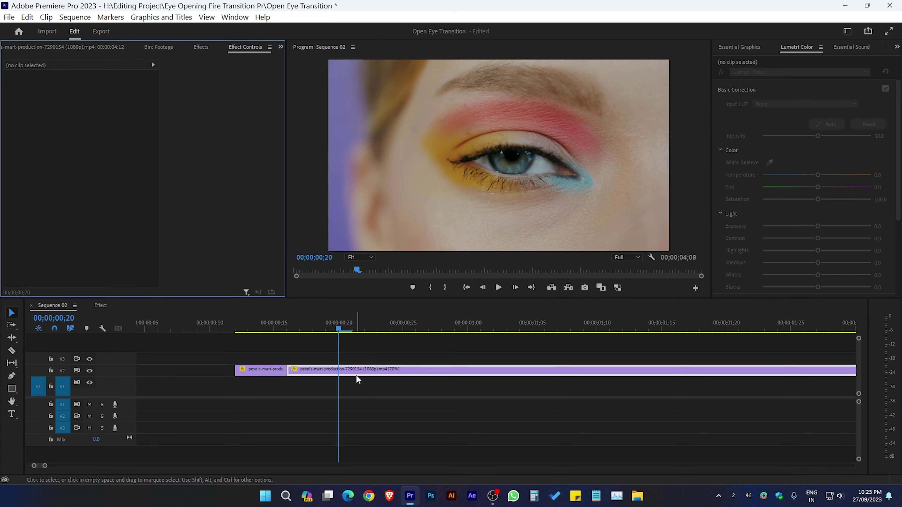
{"action": "left_click", "coordinate": [359, 370]}
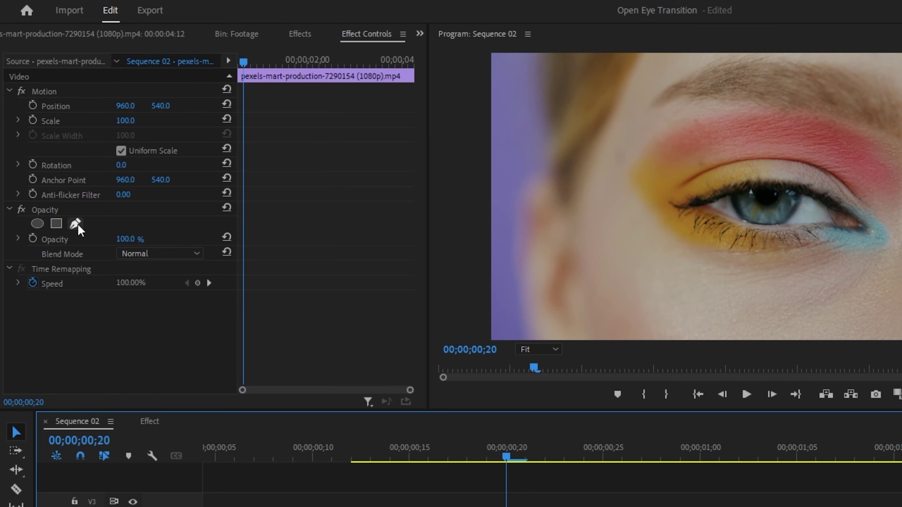
Add a pen mask under Opacity and set the Program monitor zoom to 75%.
{"action": "left_click", "coordinate": [77, 223]}
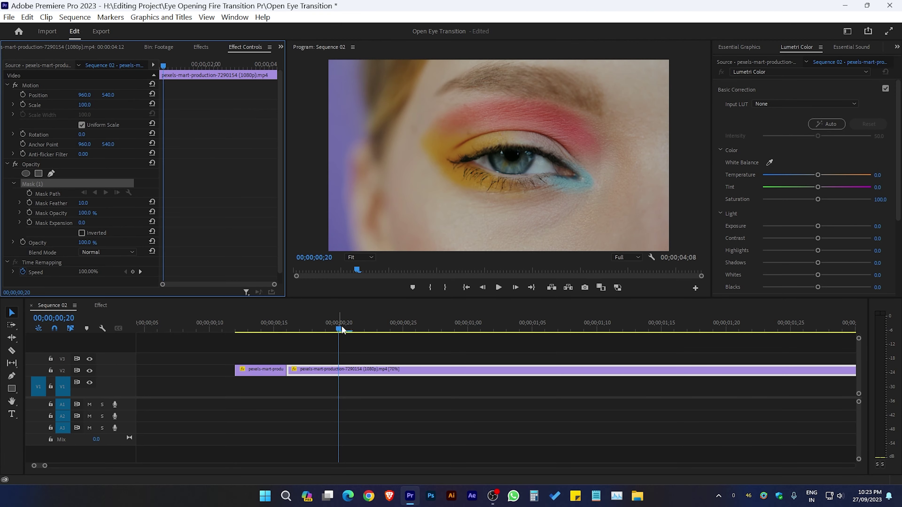
{"action": "left_click_drag", "start_coordinate": [342, 330], "coordinate": [305, 331]}
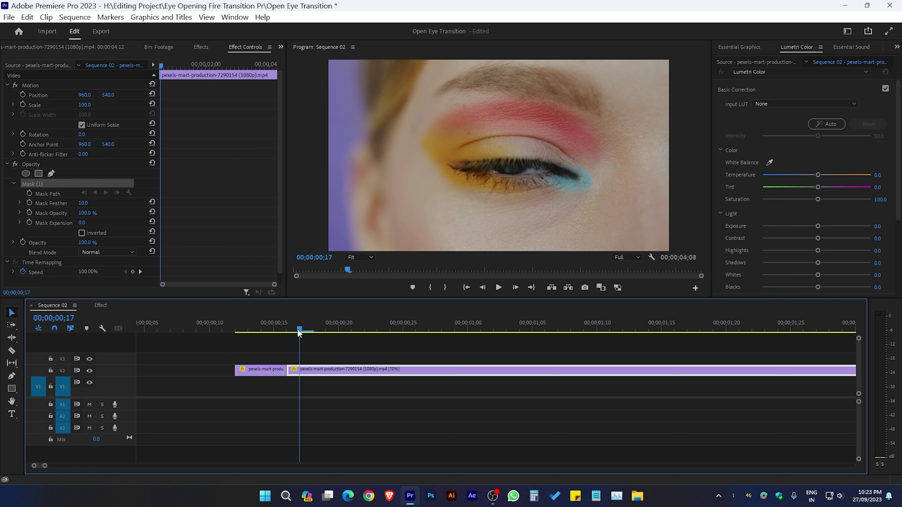
{"action": "left_click", "coordinate": [359, 258]}
{"action": "left_click", "coordinate": [371, 309]}
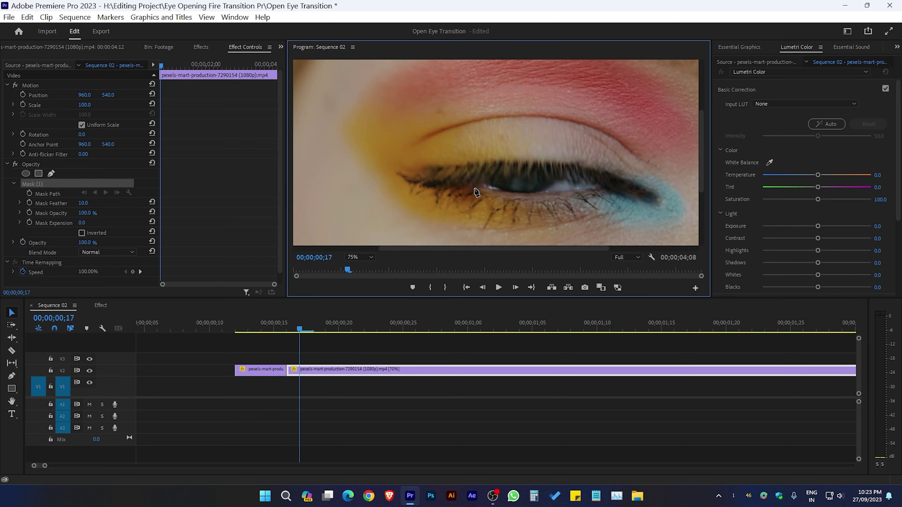
Trace the eye slit with mask points, close the path, and invert the mask.
{"action": "left_click", "coordinate": [482, 176]}
{"action": "left_click_drag", "start_coordinate": [491, 186], "coordinate": [500, 191]}
{"action": "left_click_drag", "start_coordinate": [545, 192], "coordinate": [561, 186]}
{"action": "left_click", "coordinate": [562, 176]}
{"action": "left_click", "coordinate": [481, 176]}
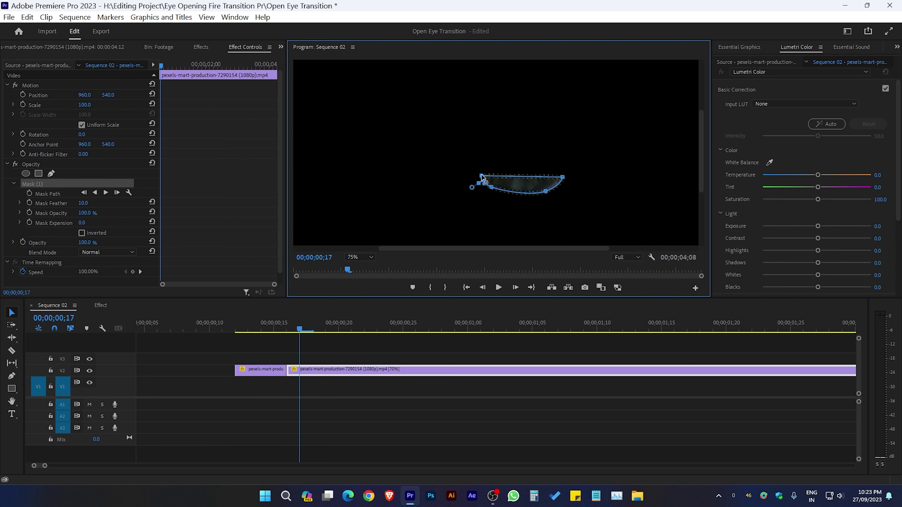
{"action": "left_click", "coordinate": [83, 234]}
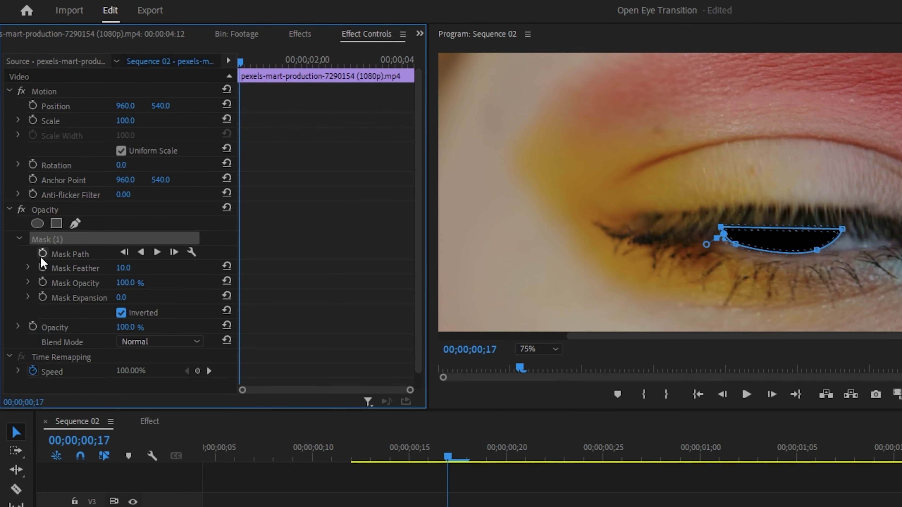
Start Mask Path keyframing and refit the mask points to the eye one frame later.
{"action": "left_click", "coordinate": [43, 253]}
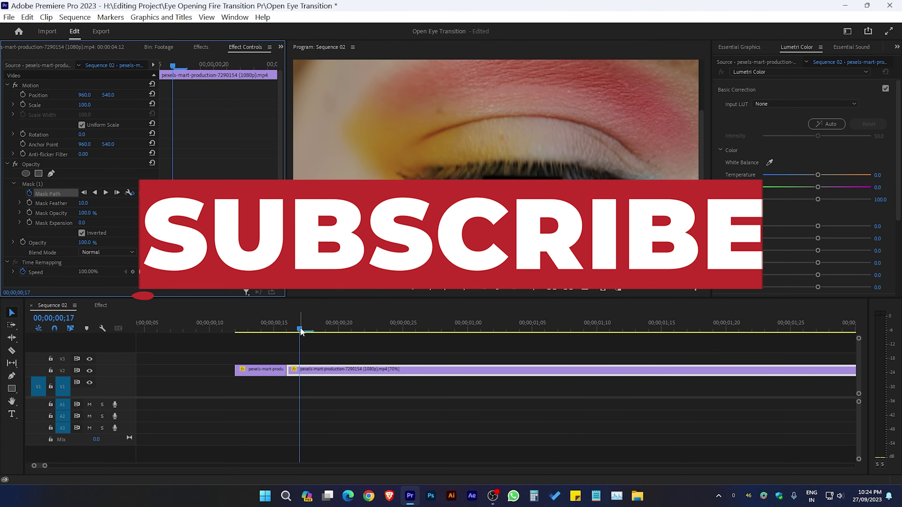
{"action": "left_click_drag", "start_coordinate": [305, 331], "coordinate": [314, 329]}
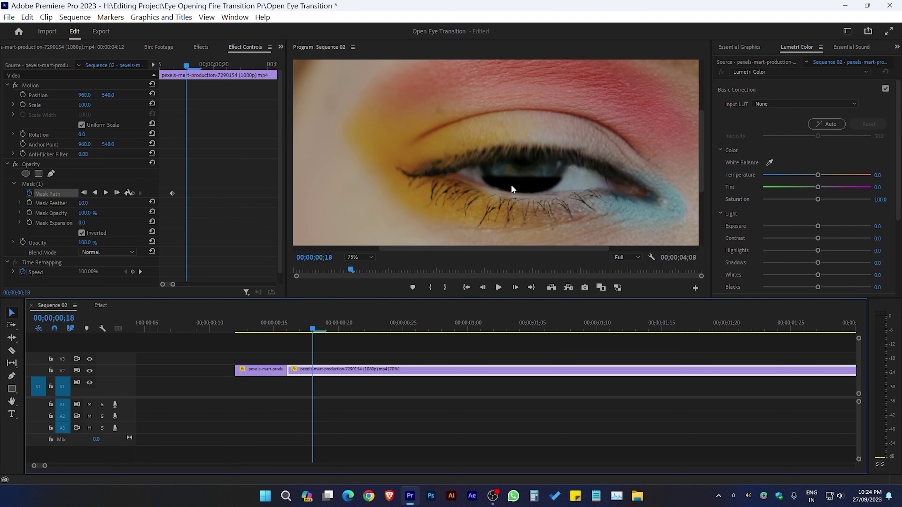
{"action": "left_click", "coordinate": [33, 183]}
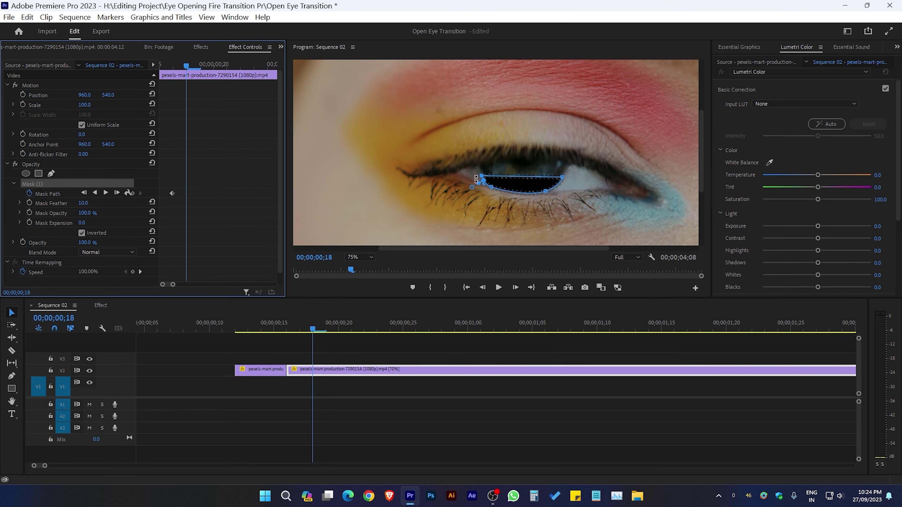
{"action": "left_click_drag", "start_coordinate": [485, 179], "coordinate": [480, 156]}
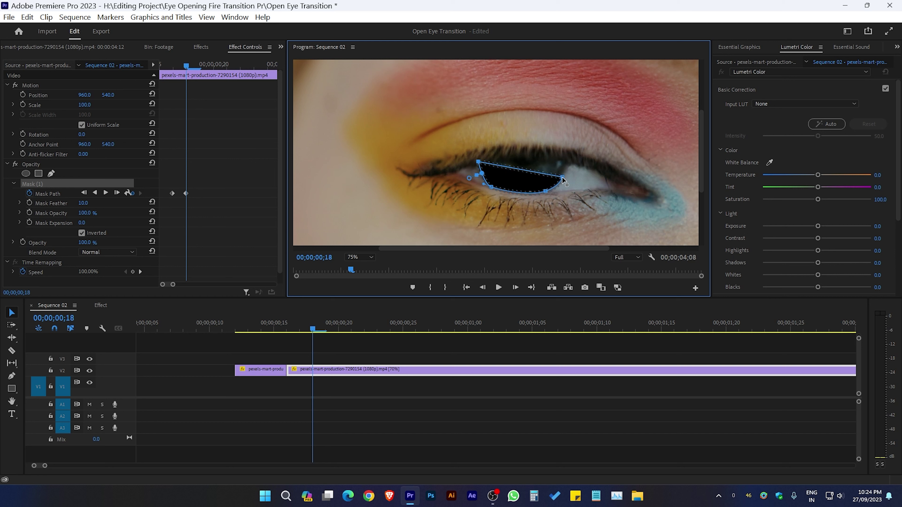
{"action": "left_click_drag", "start_coordinate": [562, 178], "coordinate": [569, 162]}
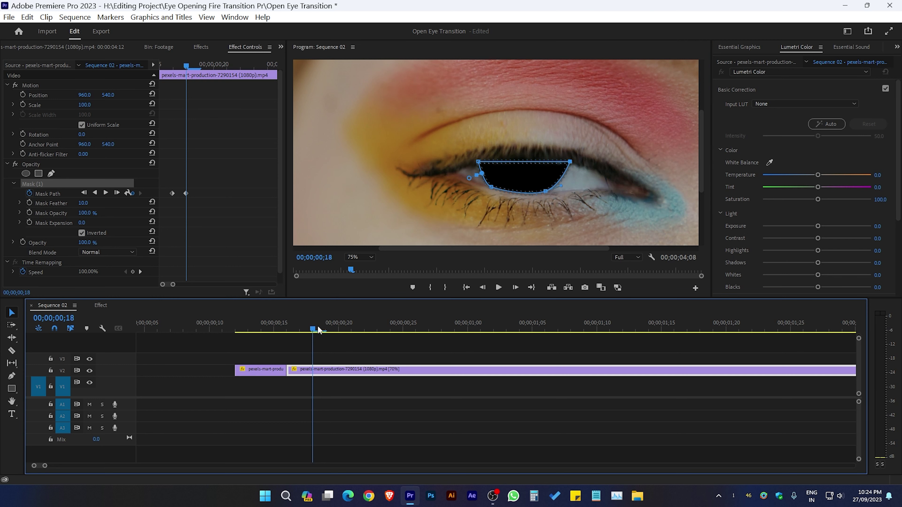
Advance to later frames and reshape the mask to follow the widening eye.
{"action": "left_click_drag", "start_coordinate": [315, 330], "coordinate": [364, 329]}
{"action": "mouse_move", "coordinate": [569, 162]}
{"action": "left_mouse_down"}
{"action": "mouse_move", "coordinate": [576, 143]}
{"action": "mouse_move", "coordinate": [551, 133]}
{"action": "left_mouse_up"}
{"action": "key", "text": "Right"}
{"action": "key", "text": "Right"}
{"action": "key", "text": "Right"}
{"action": "key", "text": "Right"}
{"action": "key", "text": "Right"}
{"action": "key", "text": "Right"}
{"action": "key", "text": "Right"}
{"action": "key", "text": "Right"}
{"action": "key", "text": "Right"}
{"action": "key", "text": "Right"}
{"action": "key", "text": "Right"}
{"action": "left_click_drag", "start_coordinate": [478, 164], "coordinate": [476, 170]}
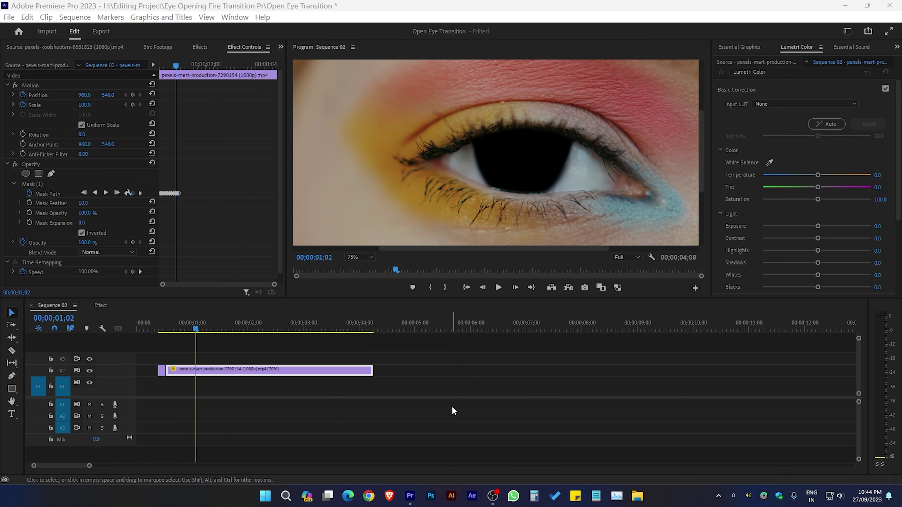
Set the Program monitor zoom to Fit so the whole frame shows.
{"action": "left_click", "coordinate": [357, 256]}
{"action": "left_click", "coordinate": [364, 267]}
{"action": "left_click", "coordinate": [356, 257]}
{"action": "left_click", "coordinate": [358, 267]}
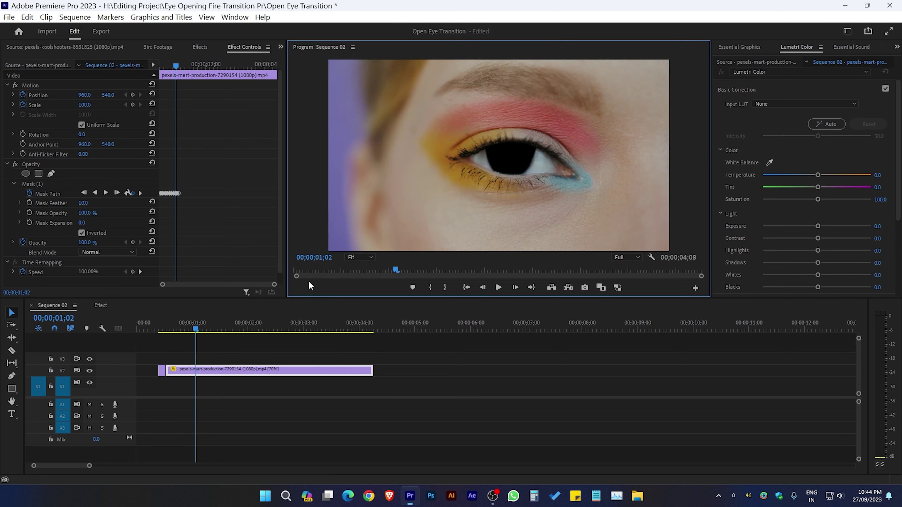
Play back the masked eye opening, then return the playhead to 00;00;01;02.
{"action": "left_click", "coordinate": [153, 341]}
{"action": "key", "text": "space"}
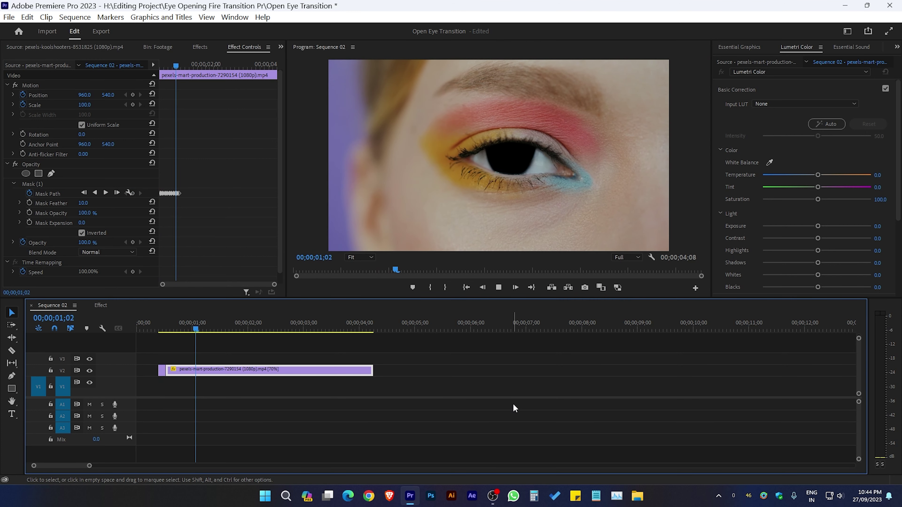
{"action": "key", "text": "space"}
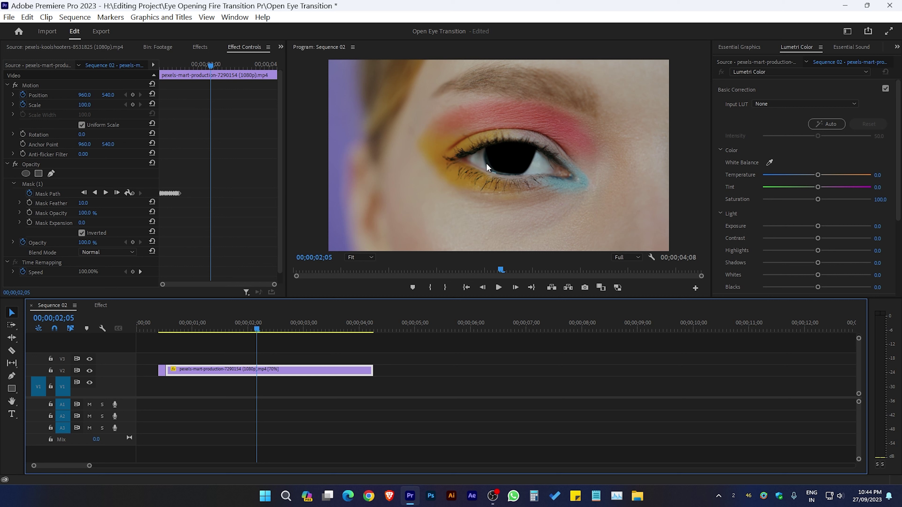
{"action": "left_click_drag", "start_coordinate": [208, 317], "coordinate": [196, 318]}
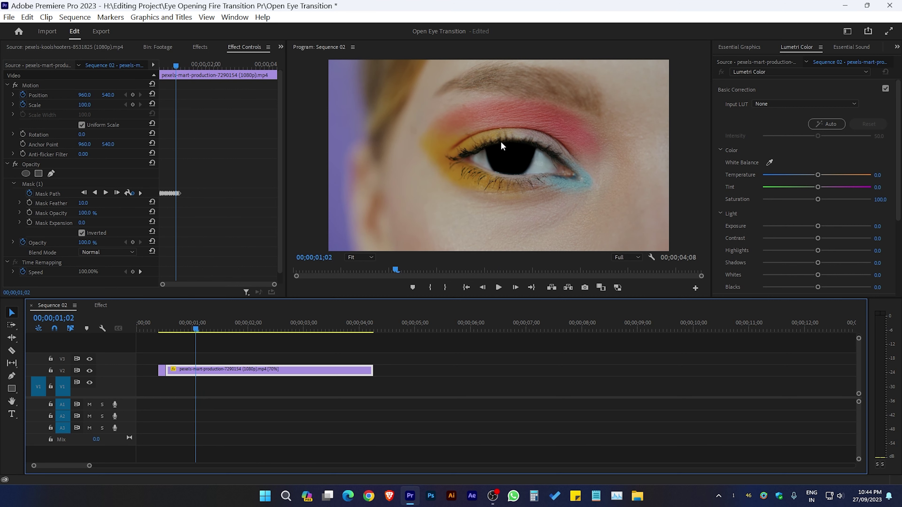
Place the pexels-koolshooters-8531825 clip's video on V1 beneath the eye clip.
{"action": "left_click", "coordinate": [167, 47]}
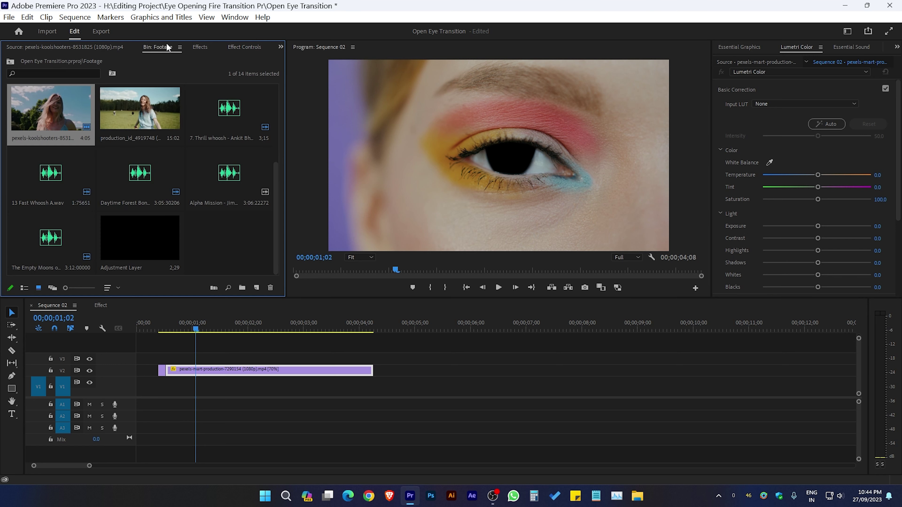
{"action": "double_click", "coordinate": [62, 122]}
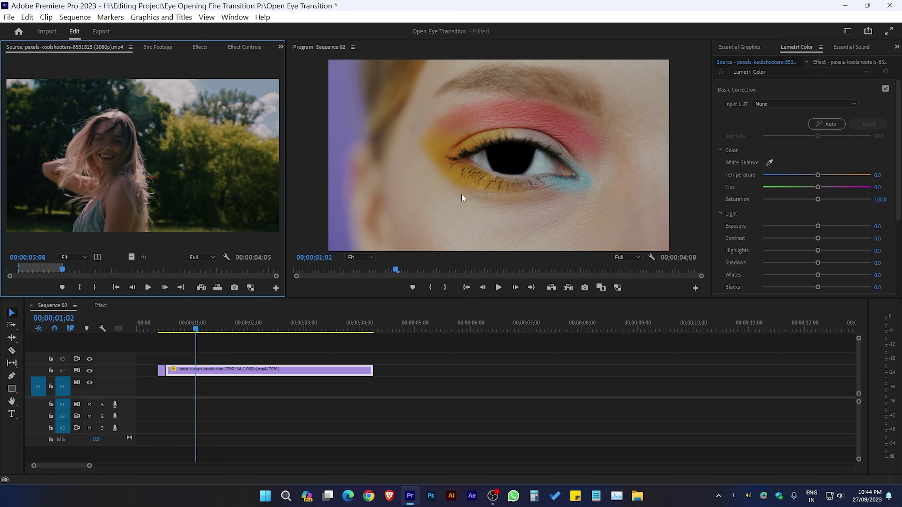
{"action": "left_click_drag", "start_coordinate": [128, 257], "coordinate": [169, 397]}
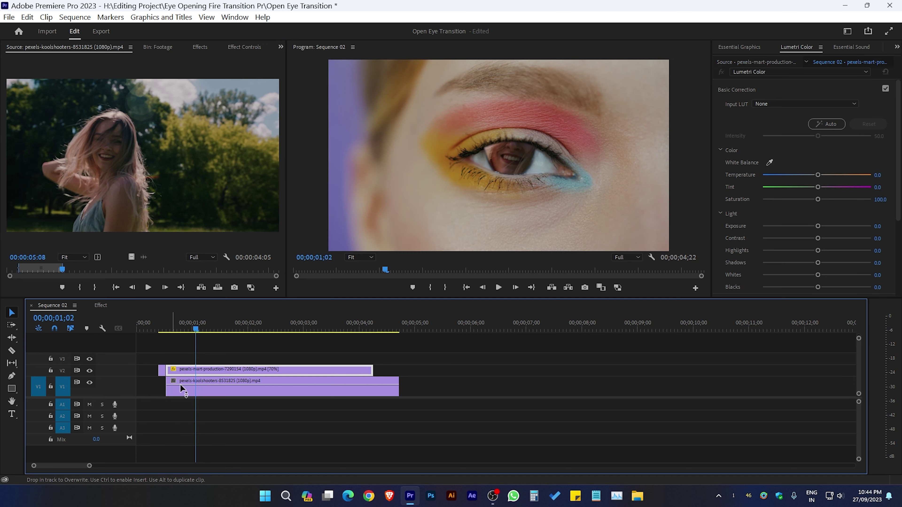
{"action": "left_click", "coordinate": [174, 328]}
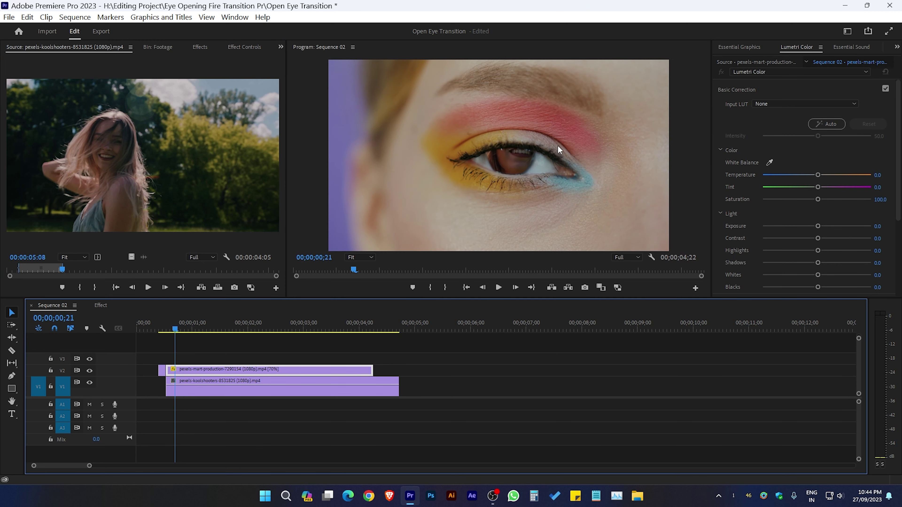
Shrink the koolshooters clip to scale 21 so the woman sits inside the pupil.
{"action": "left_click", "coordinate": [224, 389]}
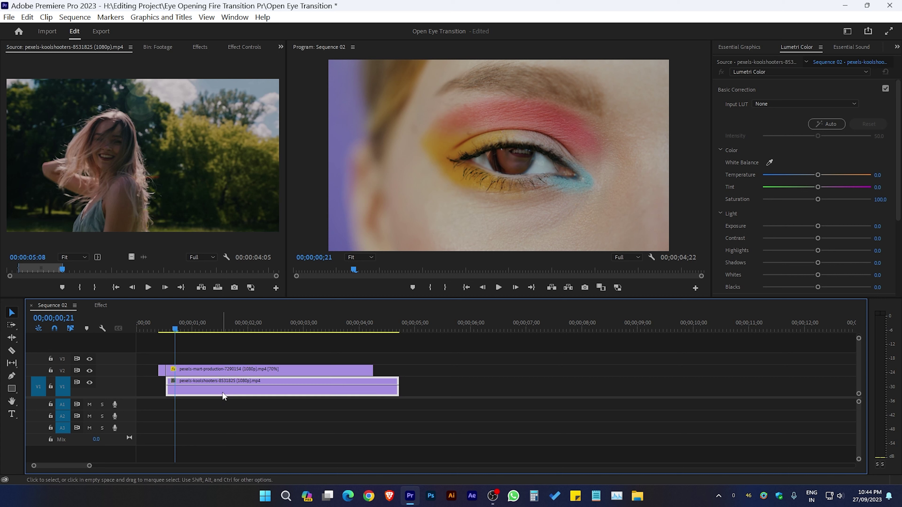
{"action": "left_click", "coordinate": [243, 47]}
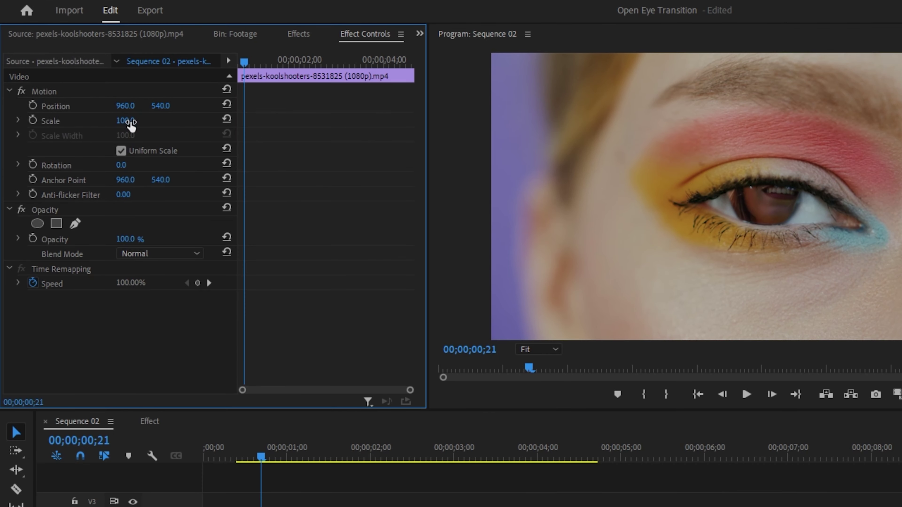
{"action": "left_click_drag", "start_coordinate": [84, 104], "coordinate": [93, 121]}
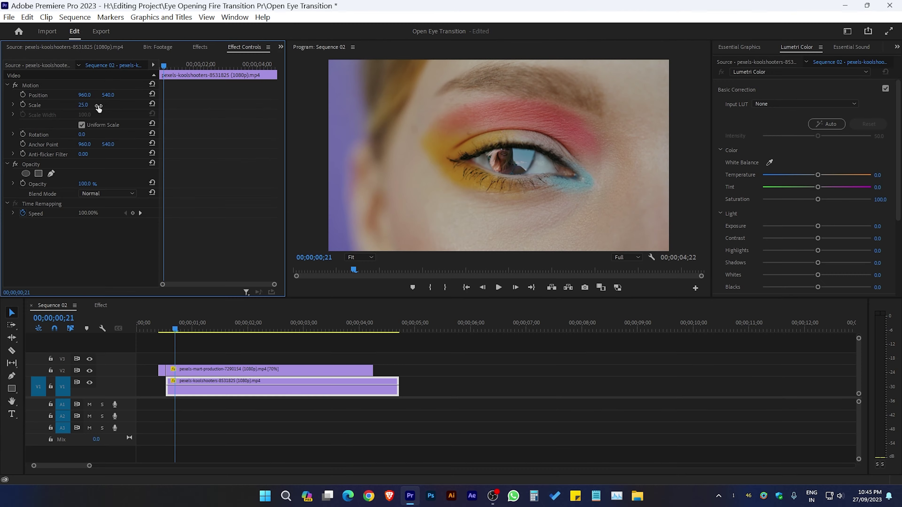
{"action": "mouse_move", "coordinate": [84, 105]}
{"action": "left_mouse_down"}
{"action": "mouse_move", "coordinate": [114, 95]}
{"action": "mouse_move", "coordinate": [80, 105]}
{"action": "left_mouse_up"}
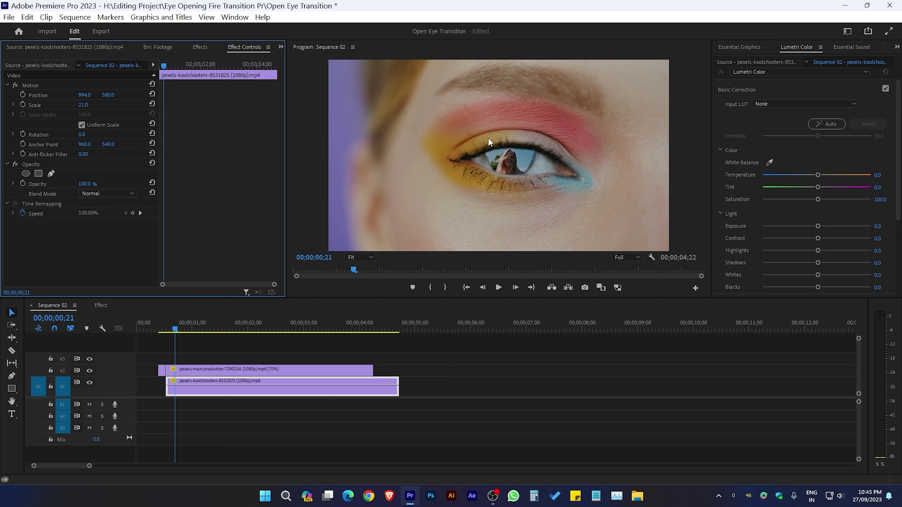
On the V2 eye clip, set Mask Feather to 50 and Mask Expansion to -5.
{"action": "left_click", "coordinate": [213, 371]}
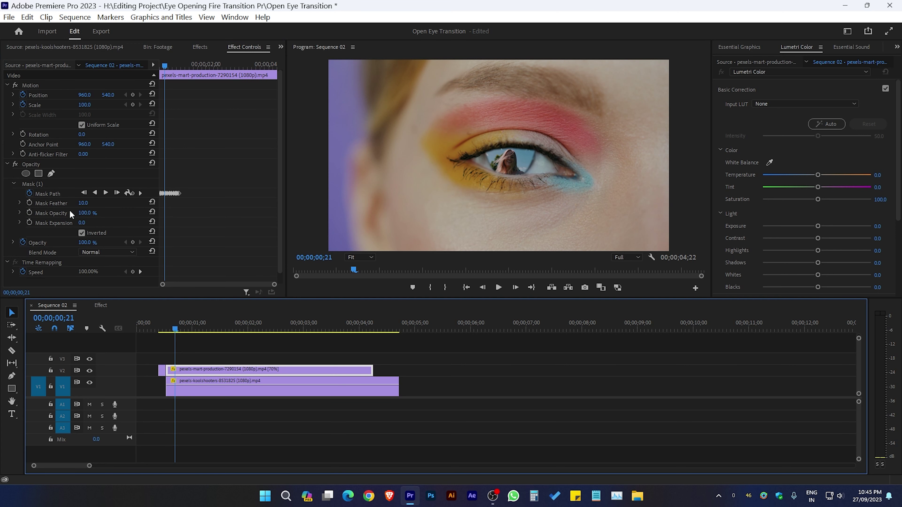
{"action": "left_click", "coordinate": [85, 203]}
{"action": "type", "text": "40"}
{"action": "key", "text": "Return"}
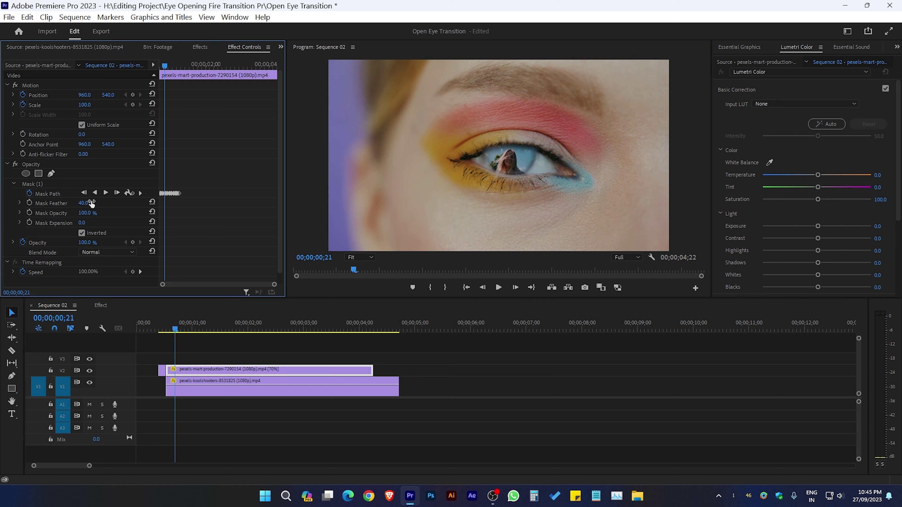
{"action": "left_click", "coordinate": [91, 202]}
{"action": "type", "text": "50"}
{"action": "key", "text": "Return"}
{"action": "left_click", "coordinate": [83, 223]}
{"action": "type", "text": "-5"}
{"action": "key", "text": "Return"}
Set the koolshooters clip's scale to 24 at 00;00;01;02.
{"action": "left_click", "coordinate": [175, 331]}
{"action": "left_click_drag", "start_coordinate": [174, 331], "coordinate": [198, 336]}
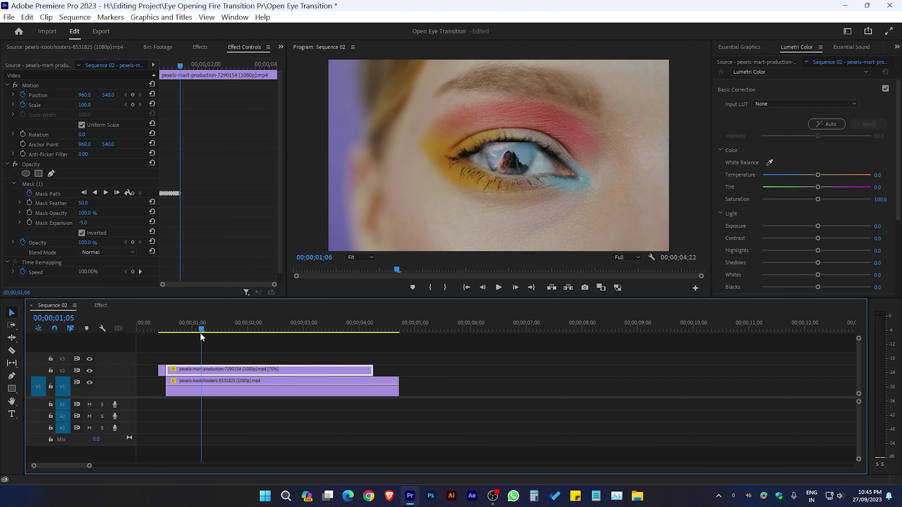
{"action": "left_click_drag", "start_coordinate": [199, 335], "coordinate": [196, 332]}
{"action": "left_click", "coordinate": [217, 395]}
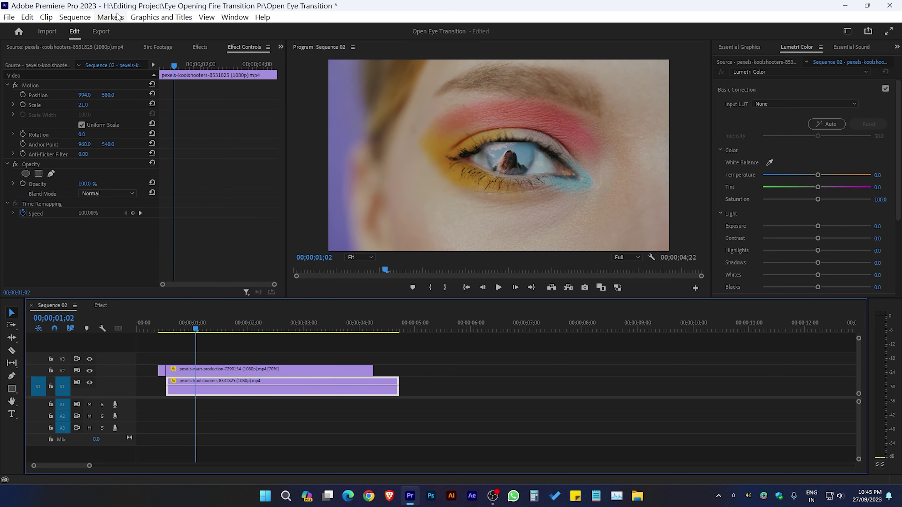
{"action": "left_click", "coordinate": [85, 104]}
{"action": "type", "text": "24"}
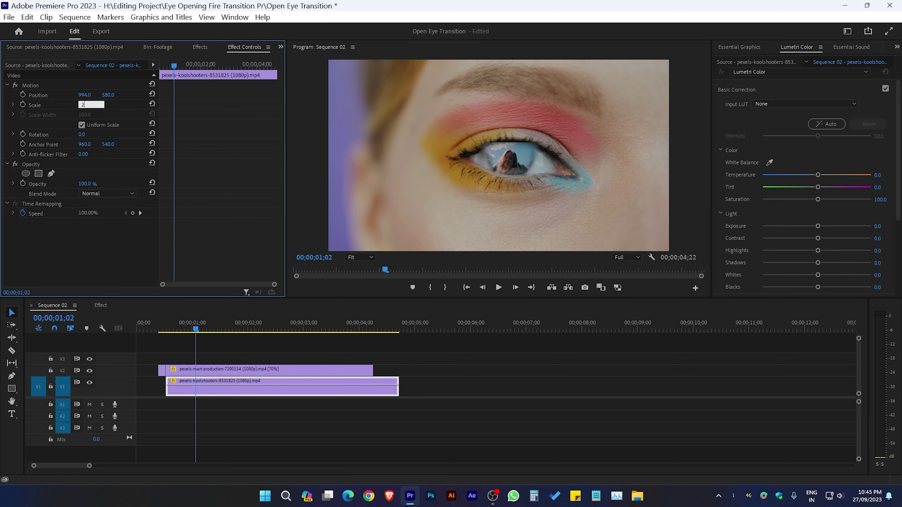
{"action": "key", "text": "Return"}
Keyframe Scale and Position at 01;13, then reset them to 100 and 960, 540 at 01;18.
{"action": "mouse_move", "coordinate": [217, 331]}
{"action": "left_mouse_down"}
{"action": "mouse_move", "coordinate": [263, 332]}
{"action": "mouse_move", "coordinate": [216, 330]}
{"action": "left_mouse_up"}
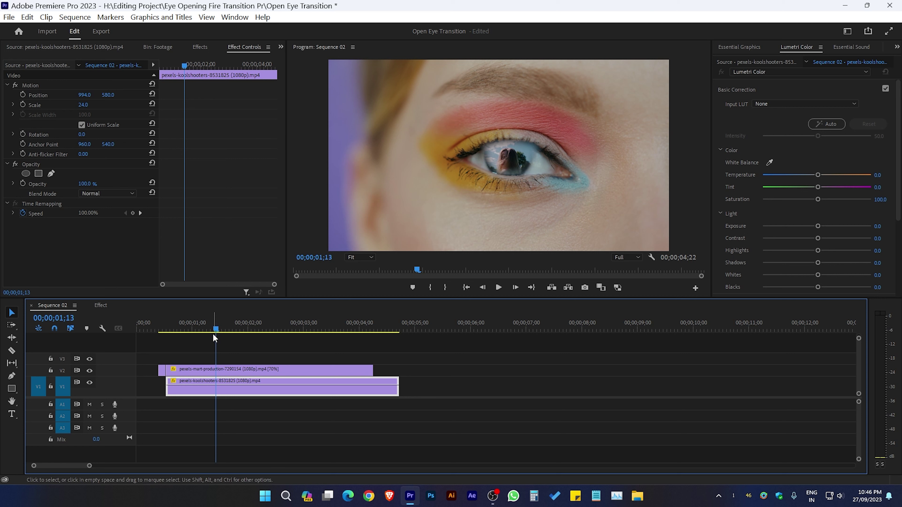
{"action": "left_click", "coordinate": [22, 105]}
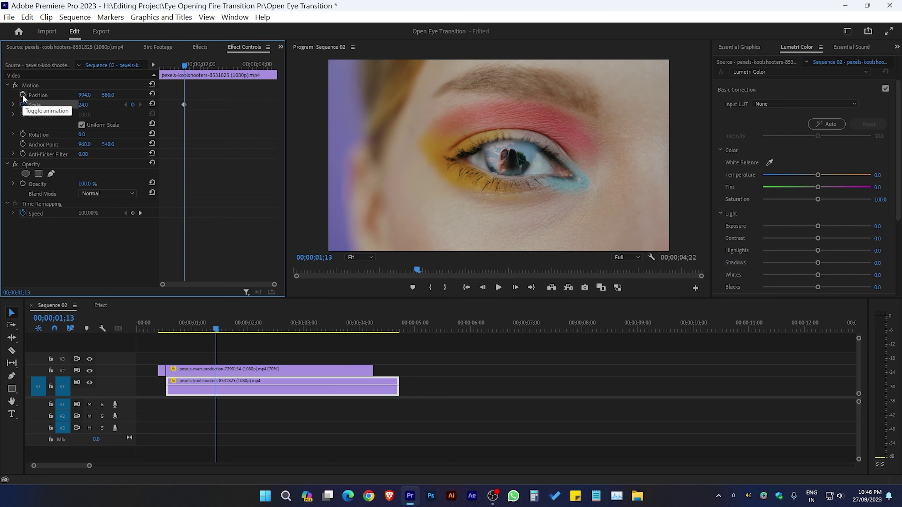
{"action": "left_click", "coordinate": [23, 94]}
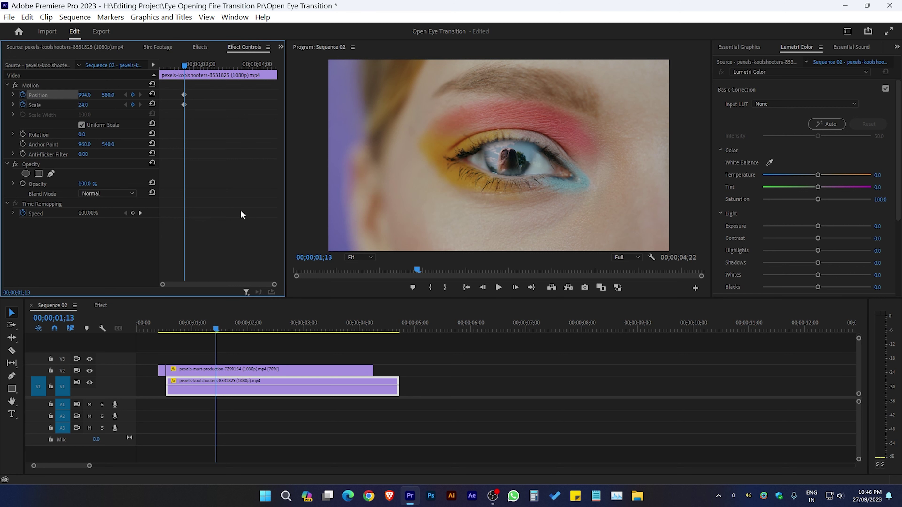
{"action": "key", "text": "shift+Right"}
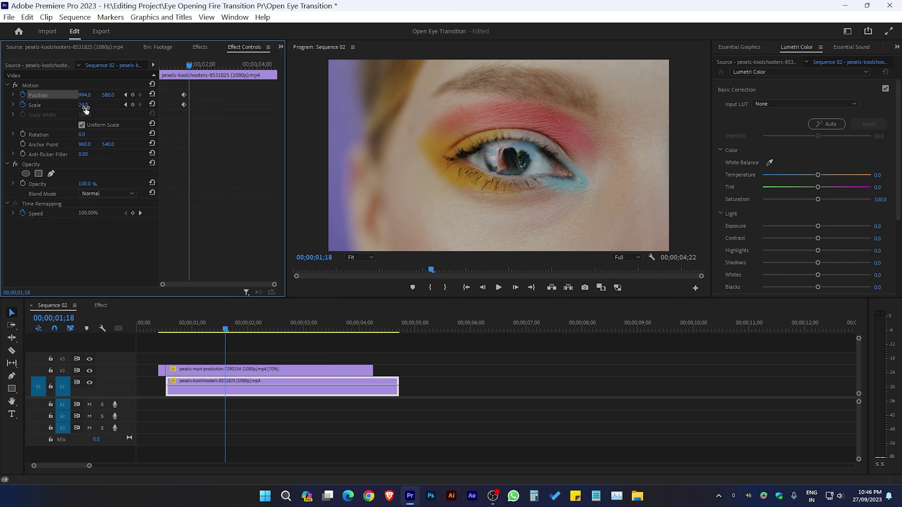
{"action": "left_click", "coordinate": [152, 104]}
{"action": "left_click", "coordinate": [152, 94]}
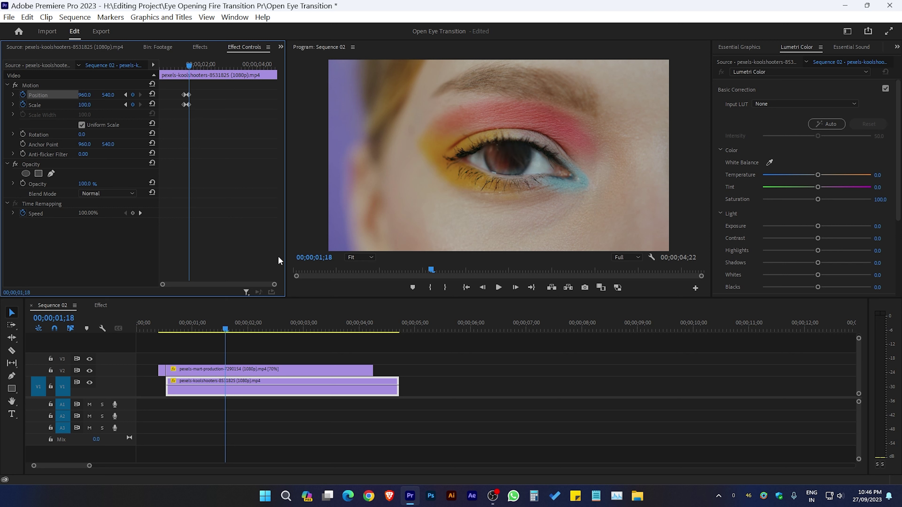
Zoom in on the keyframes, return to the 01;13 keyframe, and select the V2 eye clip.
{"action": "left_click_drag", "start_coordinate": [276, 285], "coordinate": [240, 278]}
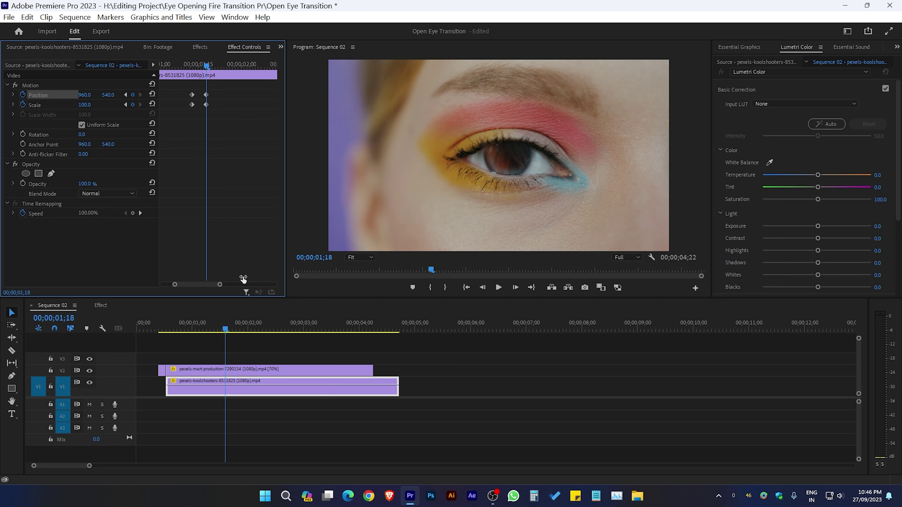
{"action": "left_click_drag", "start_coordinate": [208, 284], "coordinate": [196, 286]}
{"action": "left_click", "coordinate": [204, 65]}
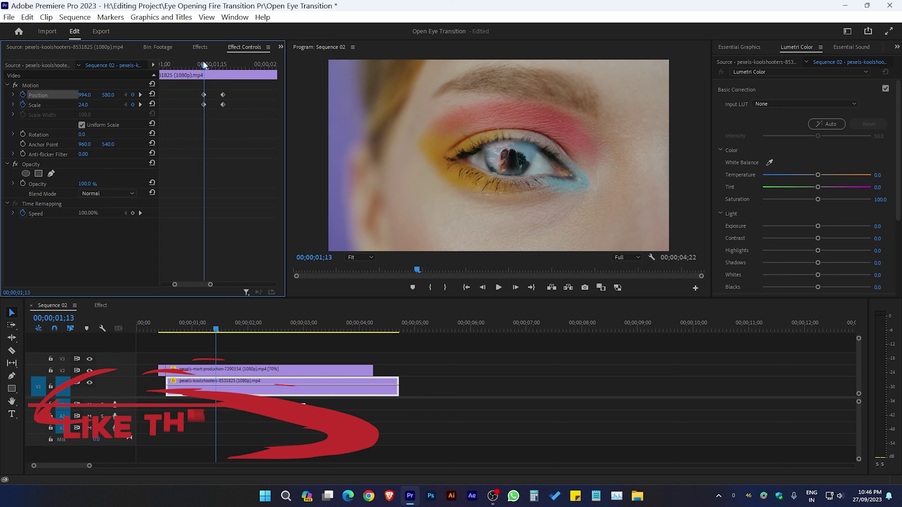
{"action": "left_click", "coordinate": [247, 368]}
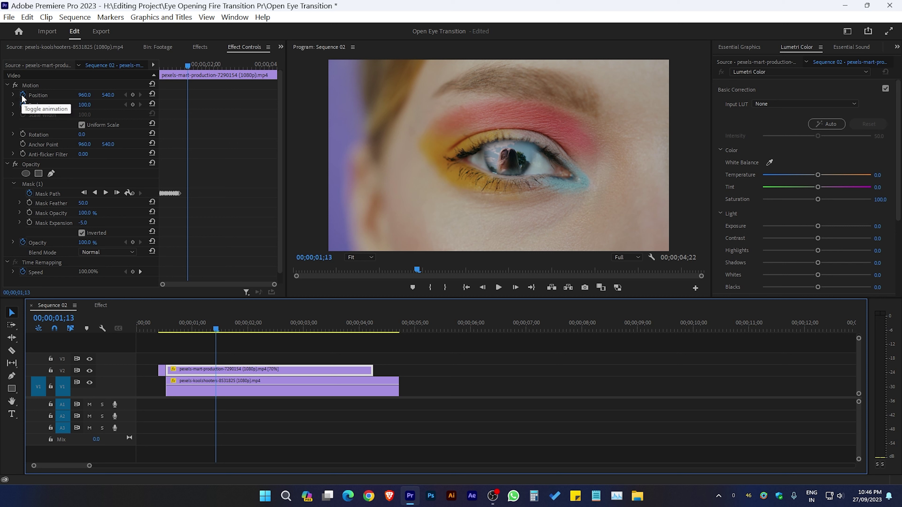
{"action": "left_click", "coordinate": [133, 94]}
{"action": "left_click", "coordinate": [133, 105]}
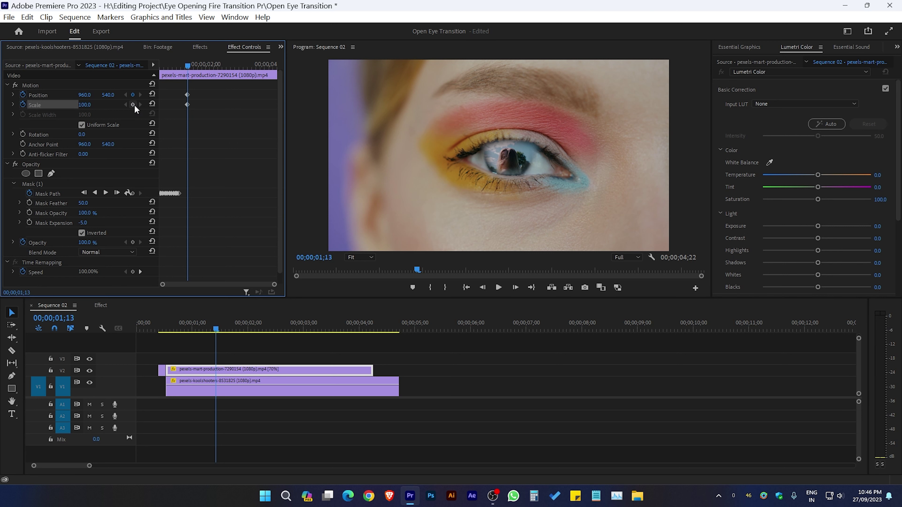
{"action": "key", "text": "Right"}
{"action": "key", "text": "Right"}
{"action": "key", "text": "Right"}
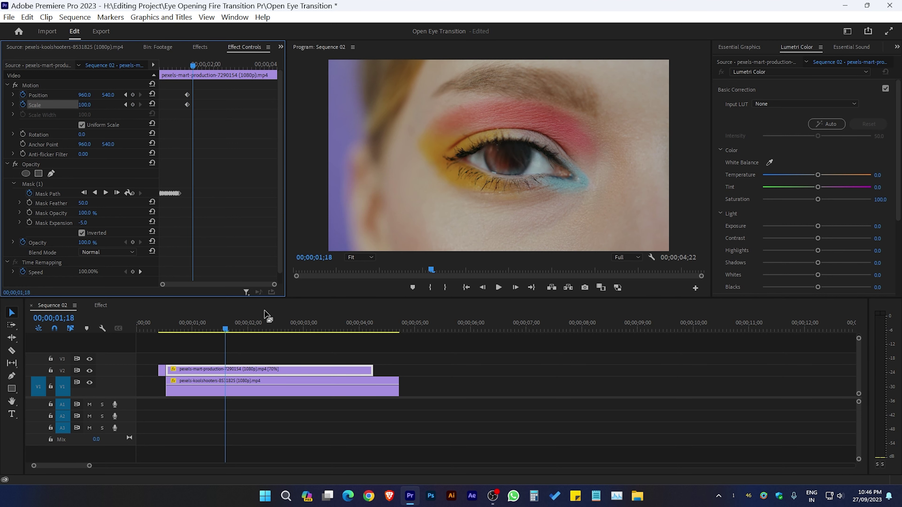
{"action": "key", "text": "Right"}
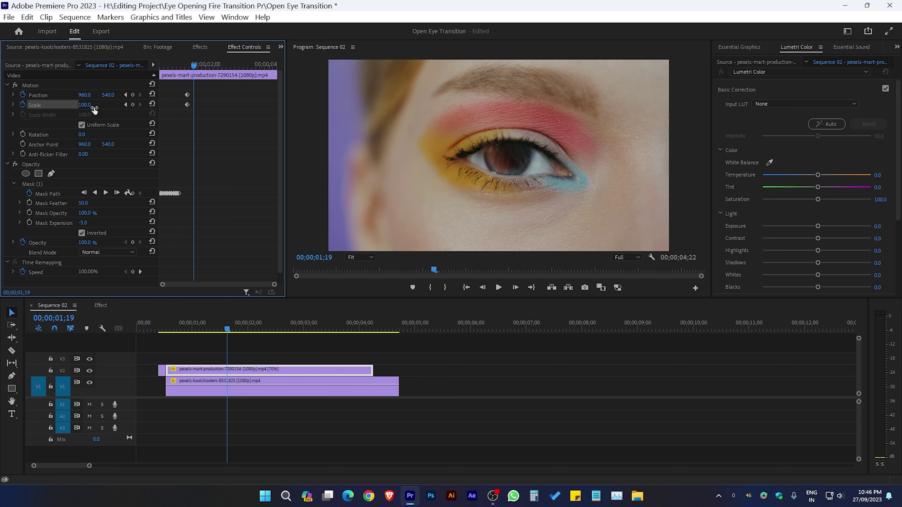
{"action": "left_click_drag", "start_coordinate": [89, 107], "coordinate": [199, 107]}
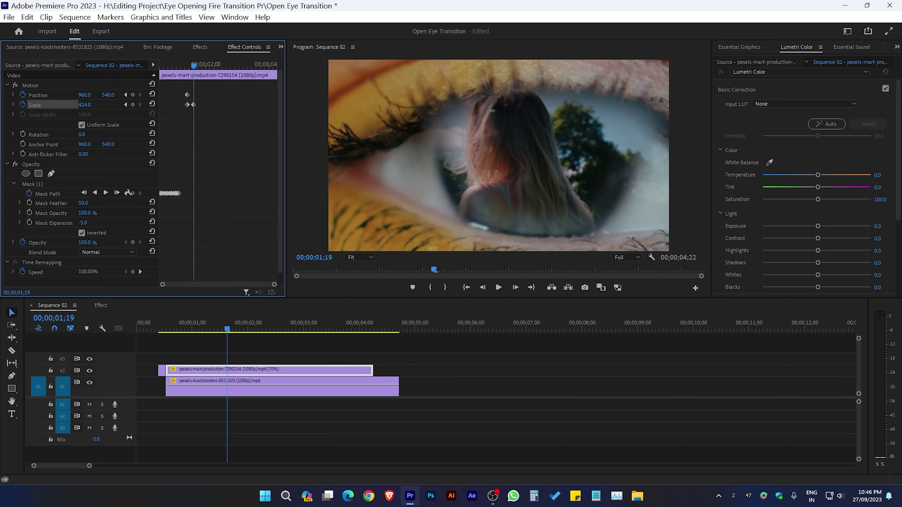
{"action": "mouse_move", "coordinate": [84, 104]}
{"action": "left_mouse_down"}
{"action": "mouse_move", "coordinate": [106, 105]}
{"action": "mouse_move", "coordinate": [71, 95]}
{"action": "left_mouse_up"}
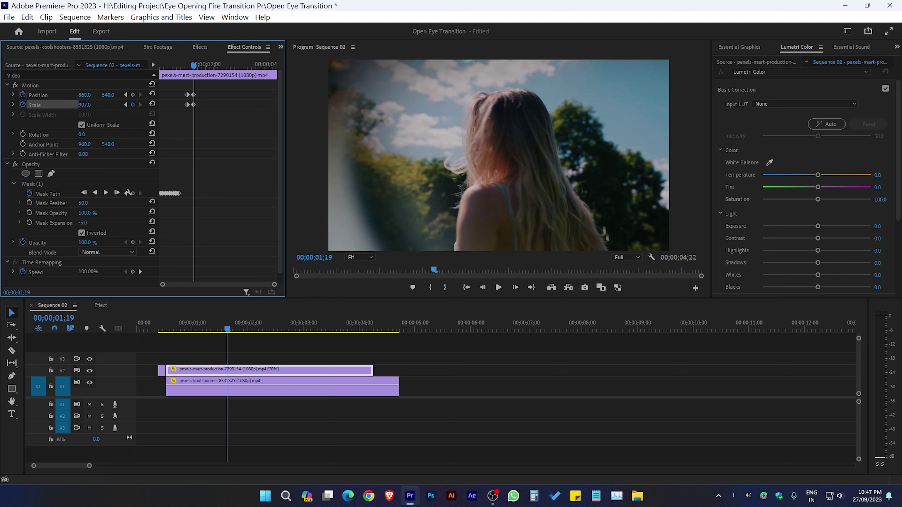
{"action": "scroll", "coordinate": [216, 227], "scroll_direction": "down", "scroll_amount": 1}
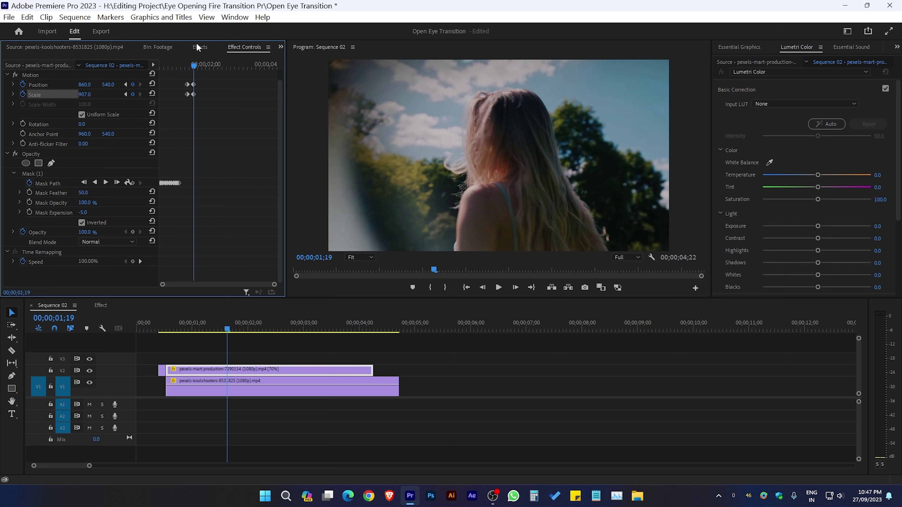
{"action": "left_click", "coordinate": [172, 46]}
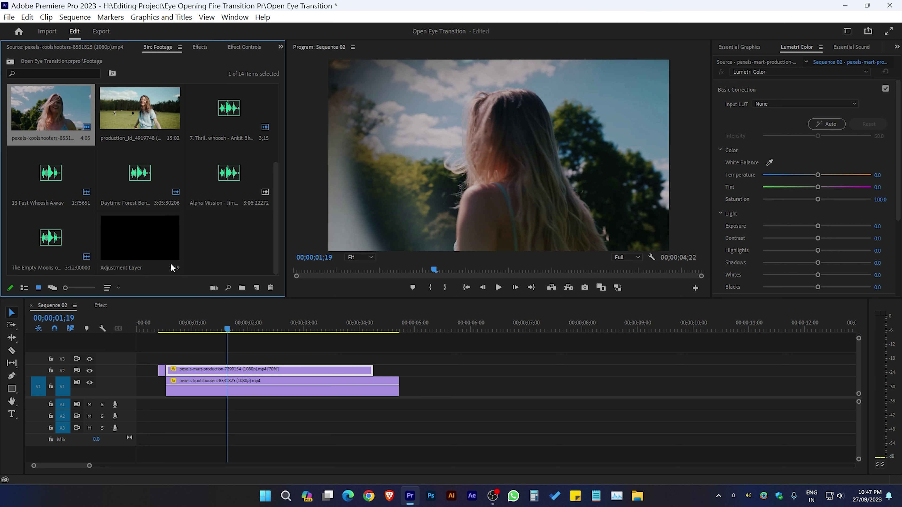
Place an Adjustment Layer on V3 and slide its start to 01;13.
{"action": "left_click", "coordinate": [256, 288]}
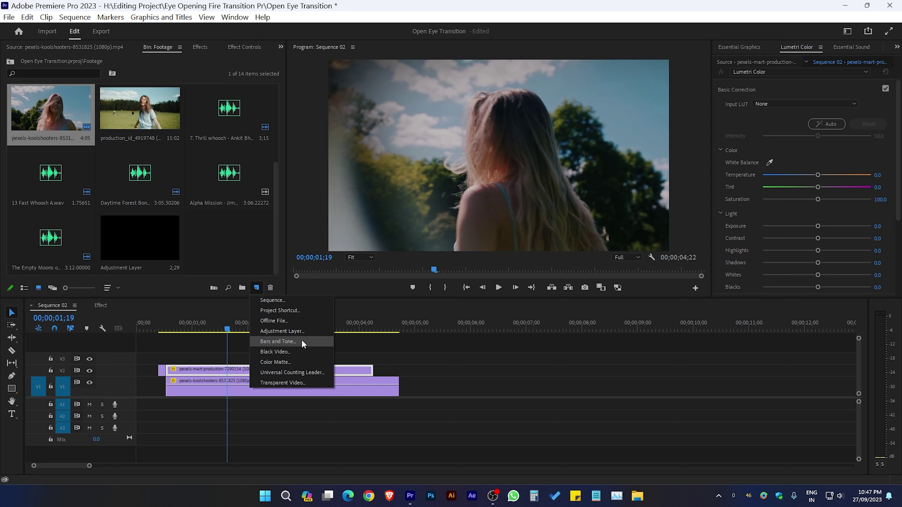
{"action": "left_click", "coordinate": [215, 234]}
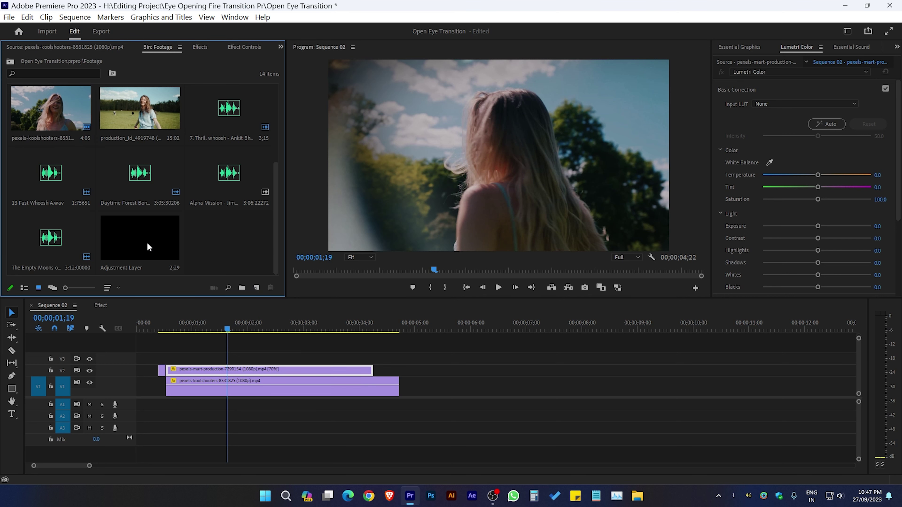
{"action": "left_click_drag", "start_coordinate": [146, 243], "coordinate": [249, 358]}
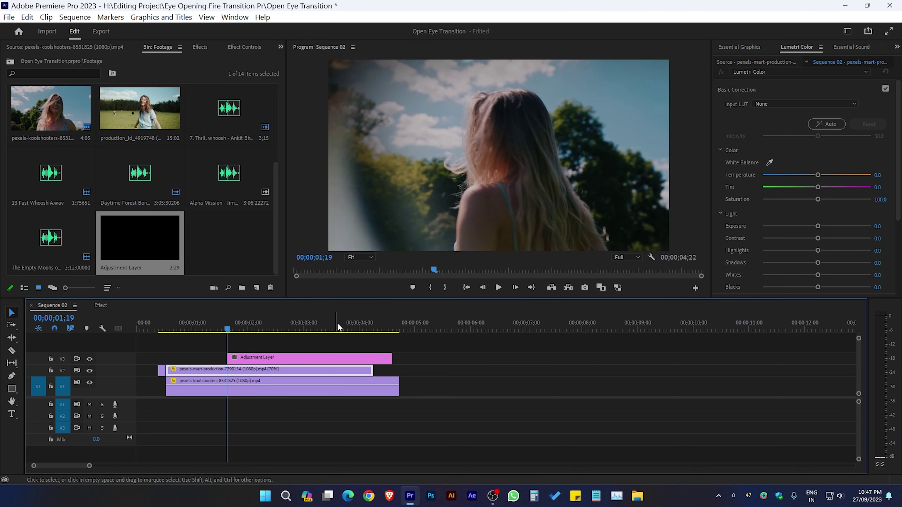
{"action": "key", "text": "d"}
{"action": "key", "text": "shift+5"}
{"action": "left_click_drag", "start_coordinate": [275, 286], "coordinate": [241, 278]}
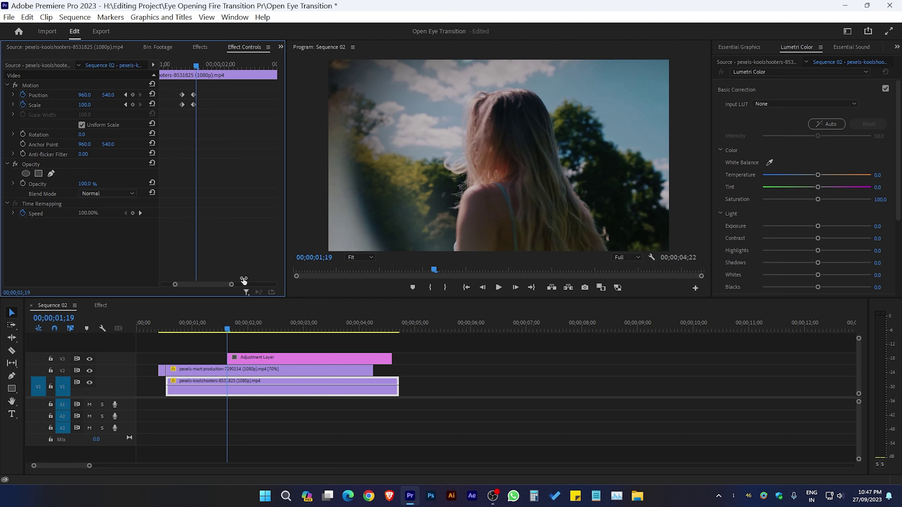
{"action": "scroll", "coordinate": [241, 279], "scroll_direction": "down", "scroll_amount": 3}
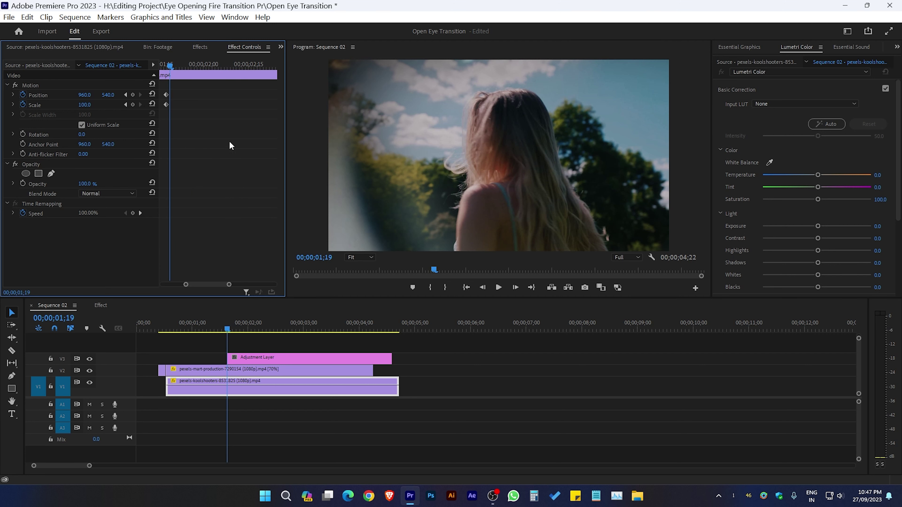
{"action": "left_click_drag", "start_coordinate": [211, 284], "coordinate": [197, 284]}
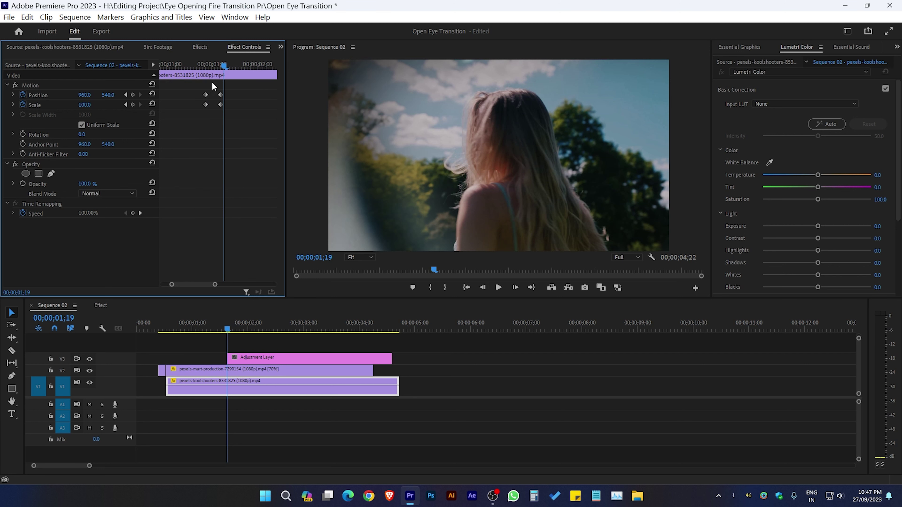
{"action": "left_click", "coordinate": [205, 65]}
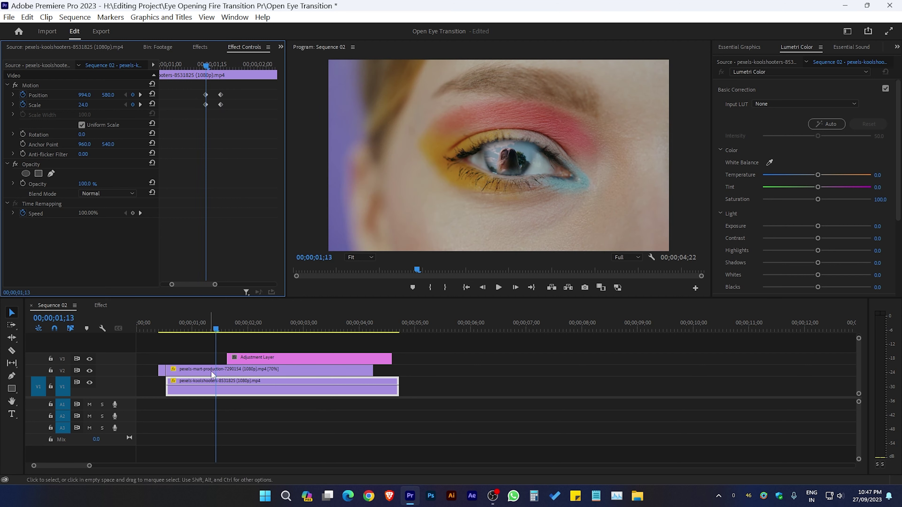
{"action": "left_click_drag", "start_coordinate": [252, 355], "coordinate": [241, 355]}
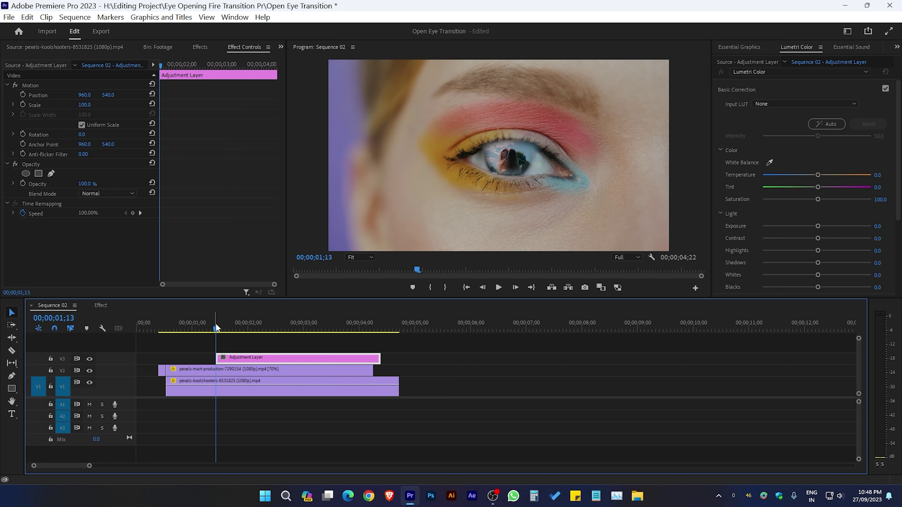
Cut the Adjustment Layer at the end of the zoom keyframes and delete the remainder.
{"action": "left_click", "coordinate": [261, 388]}
{"action": "left_click_drag", "start_coordinate": [186, 64], "coordinate": [197, 67]}
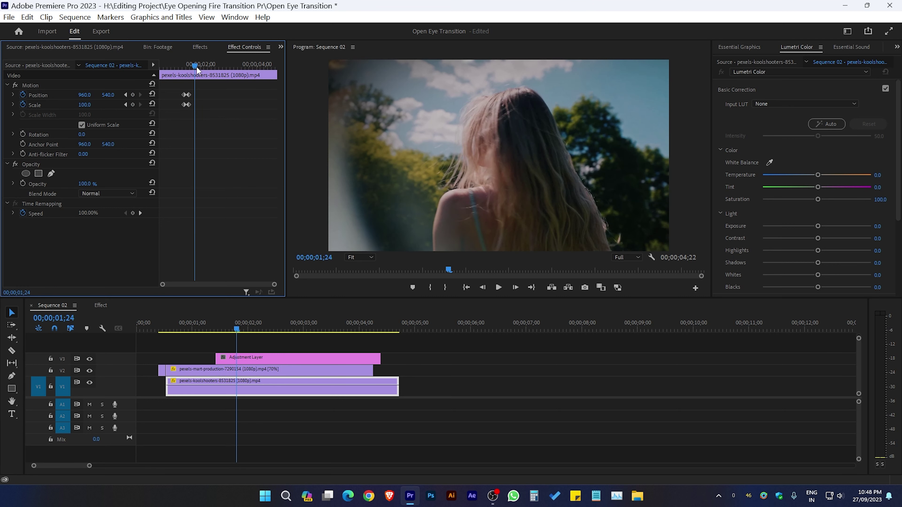
{"action": "left_click", "coordinate": [293, 359]}
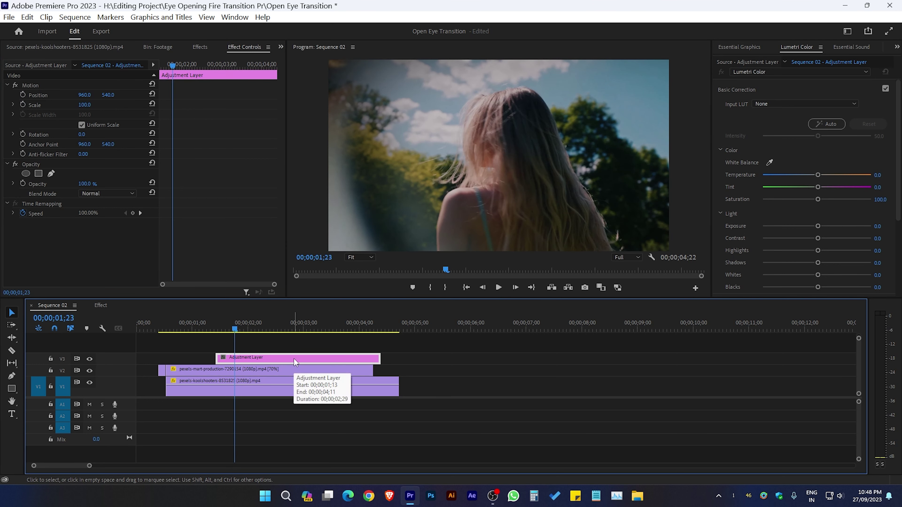
{"action": "key", "text": "c"}
{"action": "left_click", "coordinate": [235, 358]}
{"action": "key", "text": "v"}
{"action": "left_click", "coordinate": [252, 359]}
{"action": "key", "text": "Delete"}
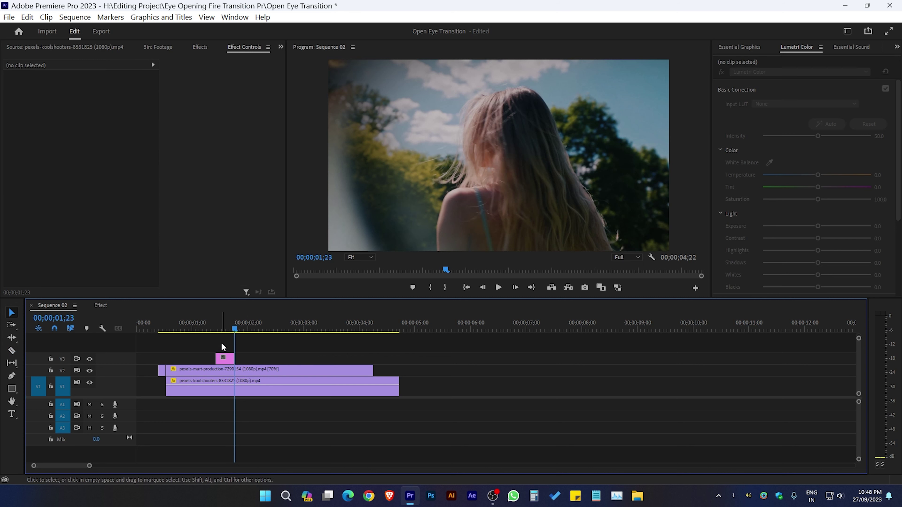
{"action": "left_click", "coordinate": [225, 324]}
{"action": "left_click", "coordinate": [228, 359]}
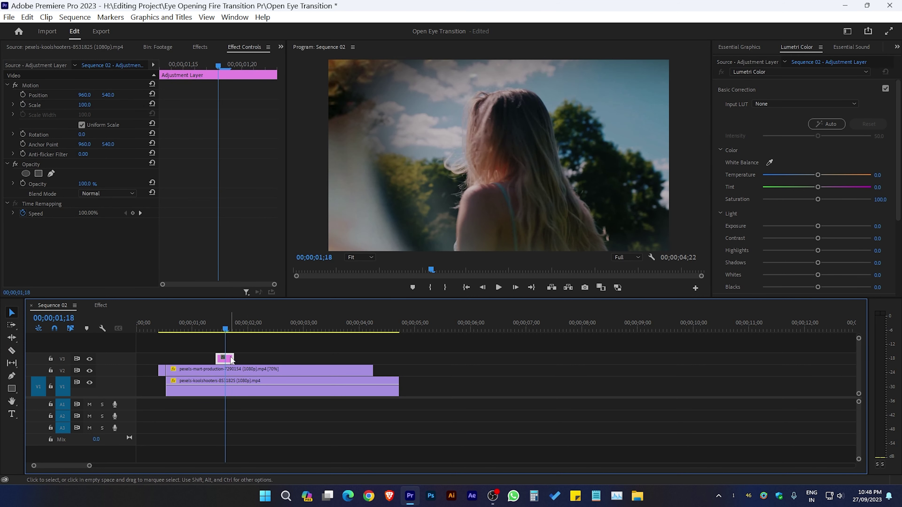
Drag Gaussian Blur from the blur-filtered Effects list onto the V3 Adjustment Layer.
{"action": "left_click", "coordinate": [200, 47]}
{"action": "scroll", "coordinate": [79, 179], "scroll_direction": "up", "scroll_amount": 2}
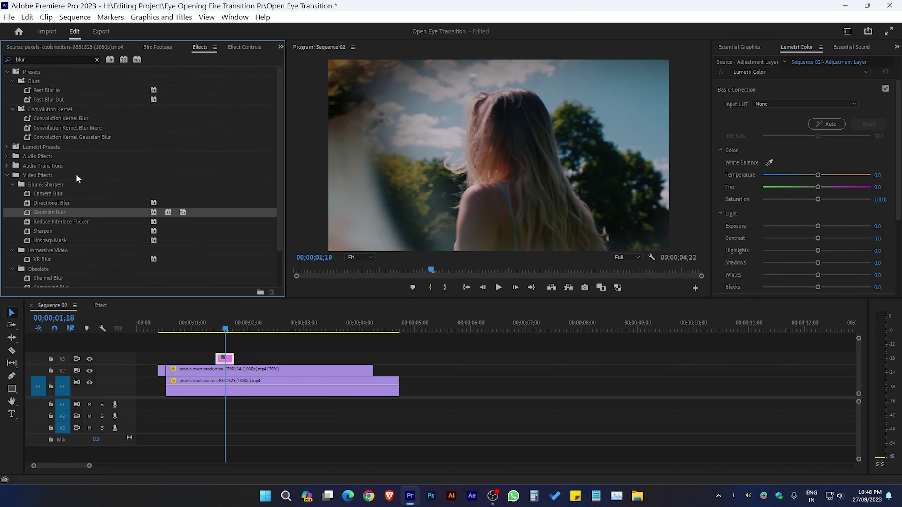
{"action": "left_click", "coordinate": [44, 60]}
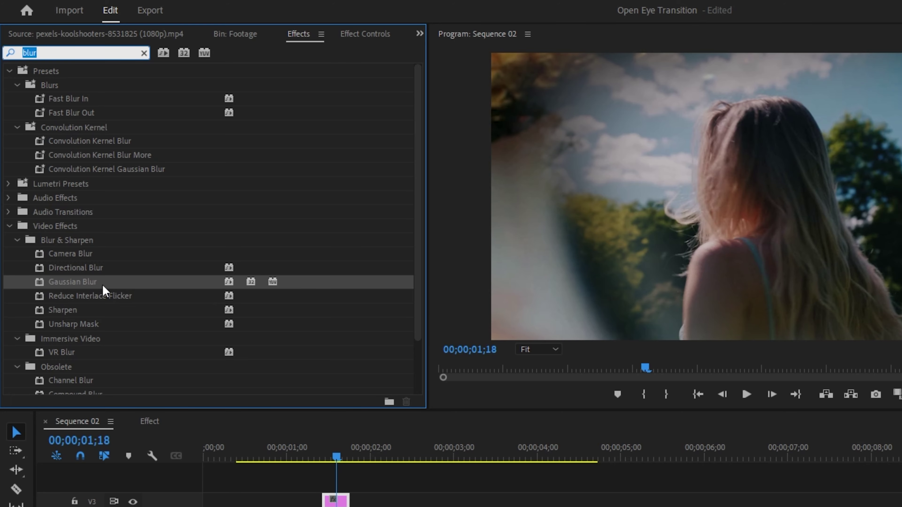
{"action": "left_click_drag", "start_coordinate": [102, 283], "coordinate": [332, 497]}
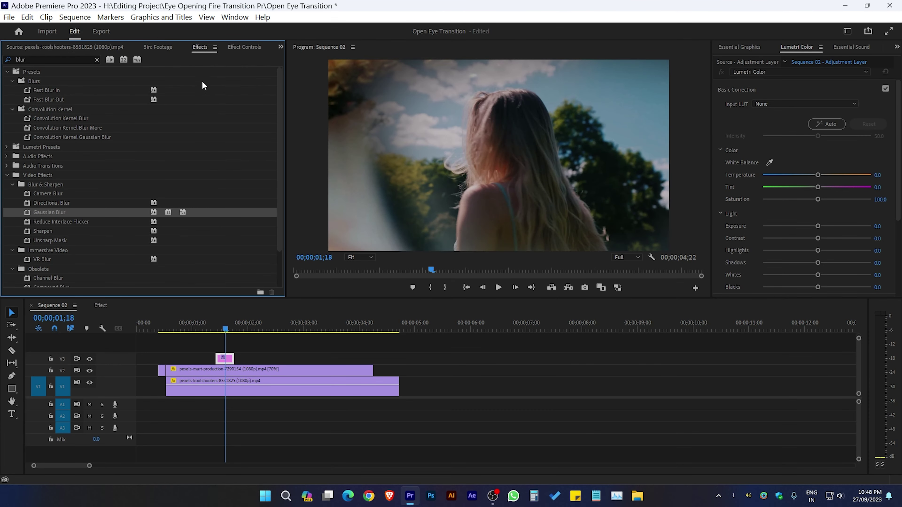
Show the Adjustment Layer's Gaussian Blur settings, with blurriness still at 0.0.
{"action": "left_click", "coordinate": [241, 50]}
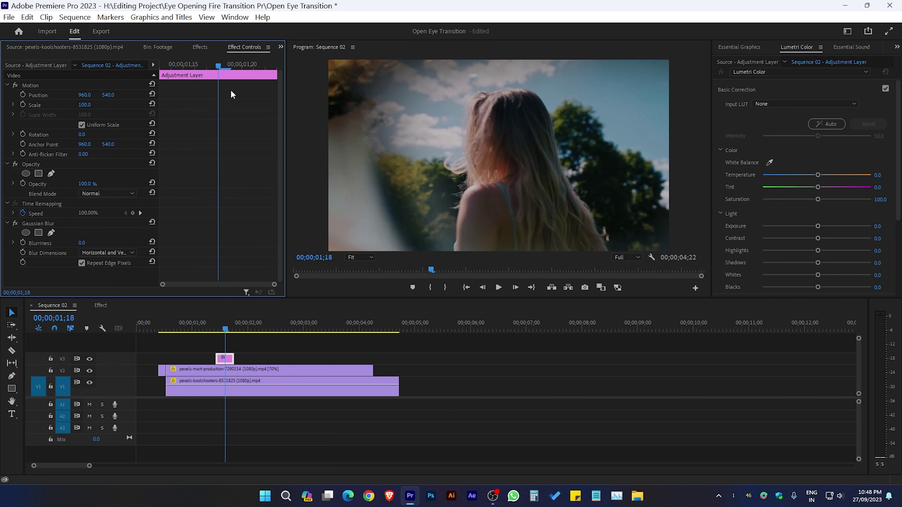
{"action": "left_click", "coordinate": [223, 465]}
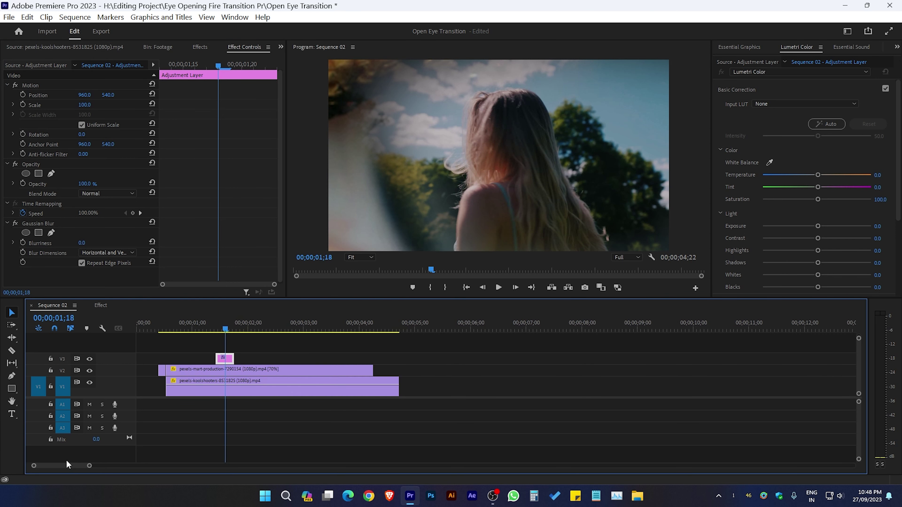
{"action": "left_click_drag", "start_coordinate": [89, 466], "coordinate": [49, 466]}
{"action": "left_click_drag", "start_coordinate": [469, 328], "coordinate": [448, 329]}
Keyframe the adjustment layer's Gaussian blurriness from 0 at 01;13 to 100 at 01;17.
{"action": "left_click", "coordinate": [467, 360]}
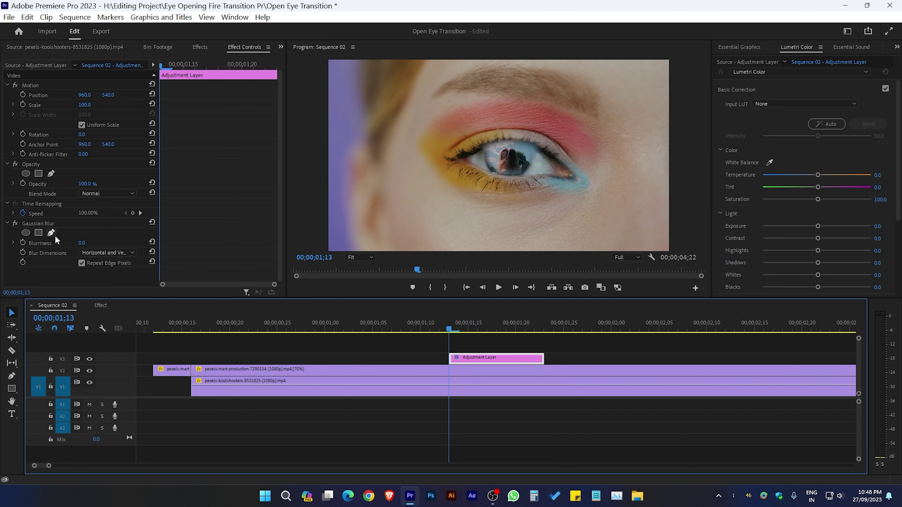
{"action": "left_click", "coordinate": [24, 242]}
{"action": "left_click", "coordinate": [23, 243]}
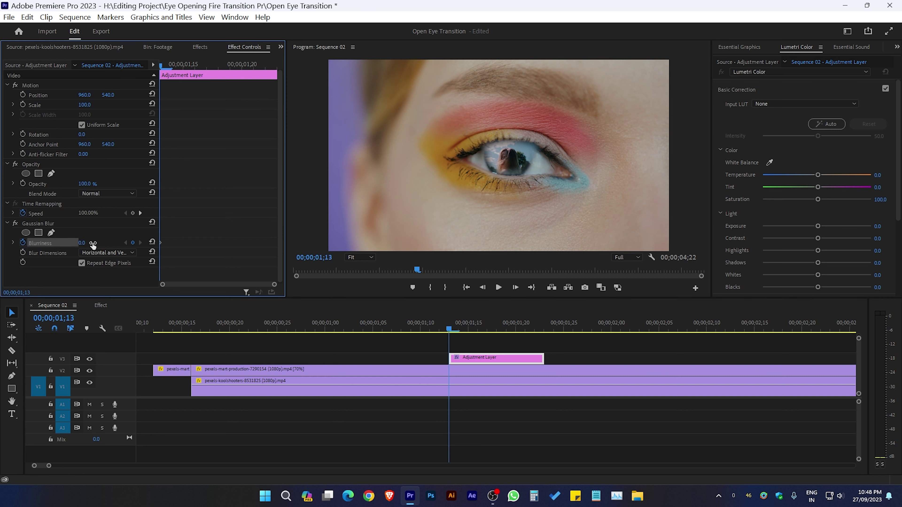
{"action": "left_click", "coordinate": [183, 63]}
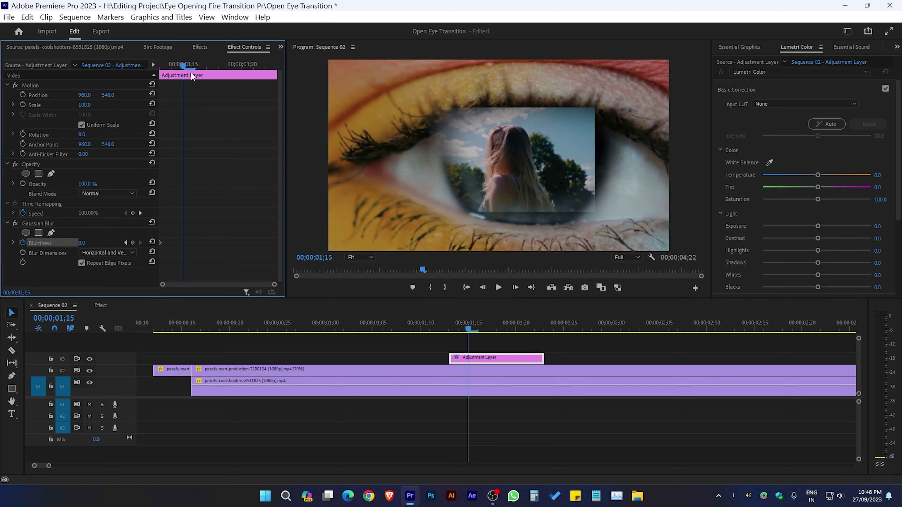
{"action": "left_click", "coordinate": [207, 65]}
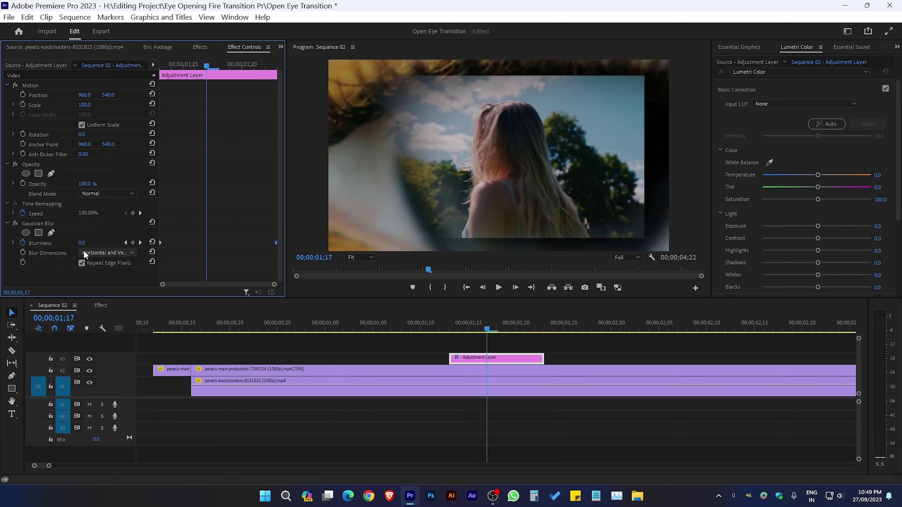
{"action": "left_click", "coordinate": [82, 243]}
{"action": "type", "text": "100"}
{"action": "key", "text": "Return"}
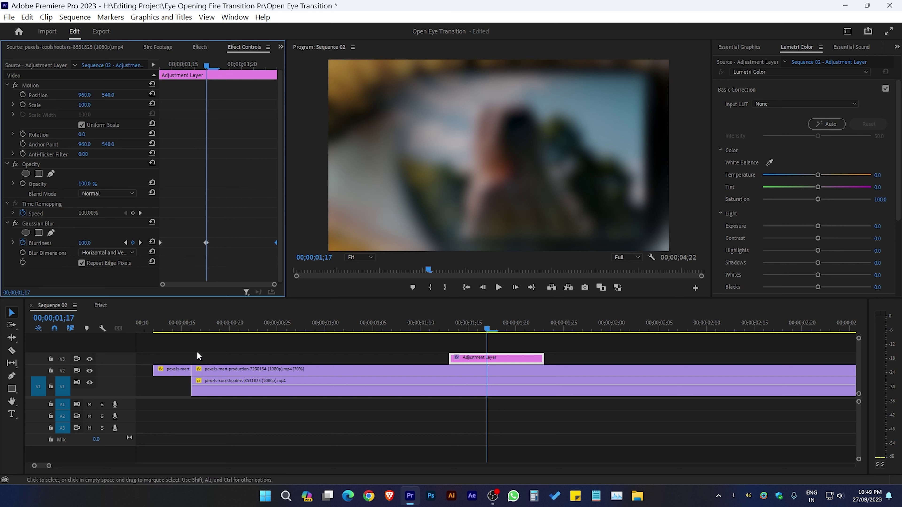
Set the adjustment layer's blend mode to Screen and return the playhead to 01;13.
{"action": "left_click", "coordinate": [109, 197]}
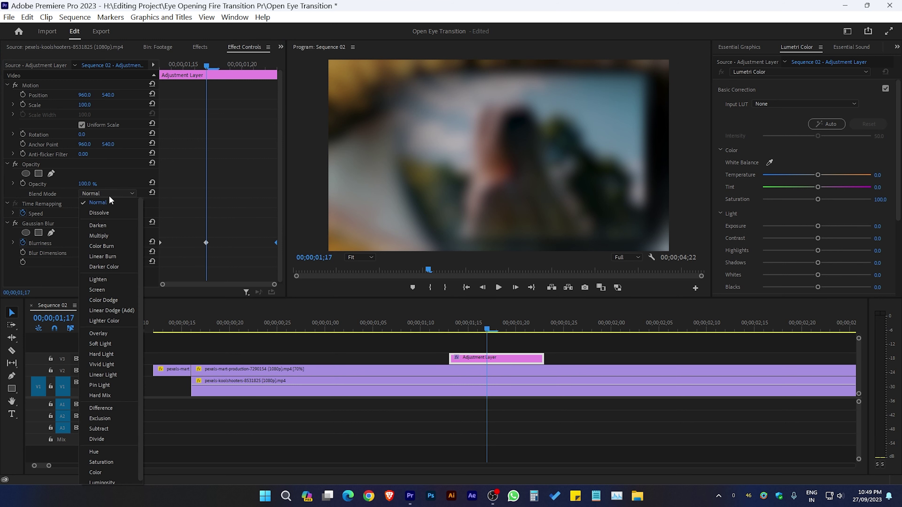
{"action": "left_click", "coordinate": [108, 290]}
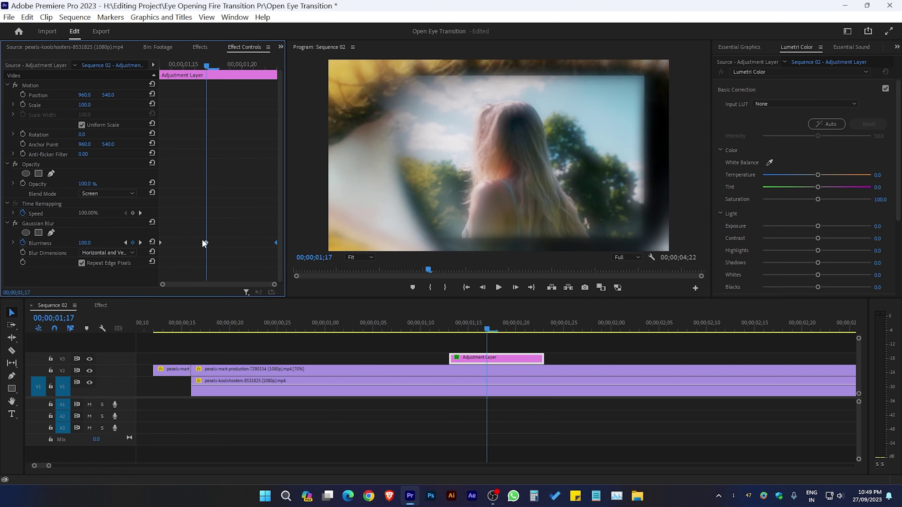
{"action": "left_click_drag", "start_coordinate": [206, 71], "coordinate": [129, 88]}
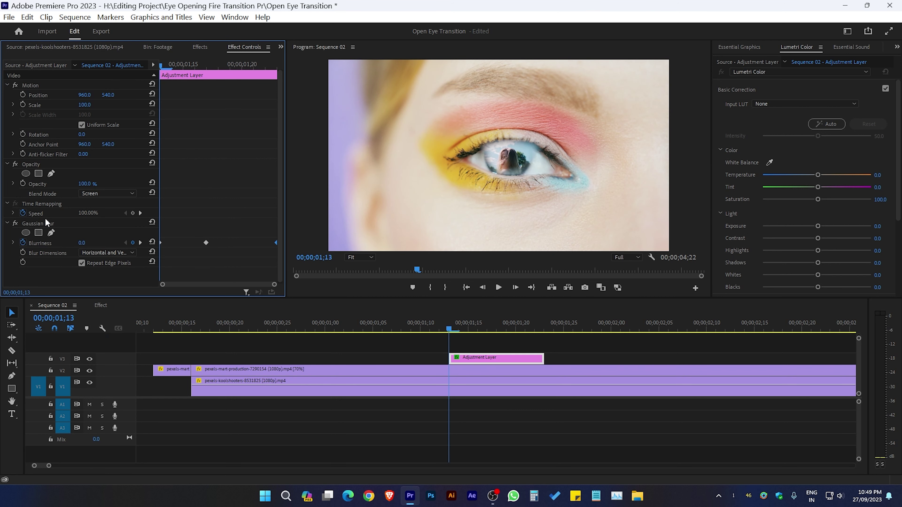
Keyframe the adjustment layer's opacity from 0% at 01;13 to 100% at 01;18.
{"action": "key", "text": "shift+Right"}
{"action": "left_click", "coordinate": [23, 182]}
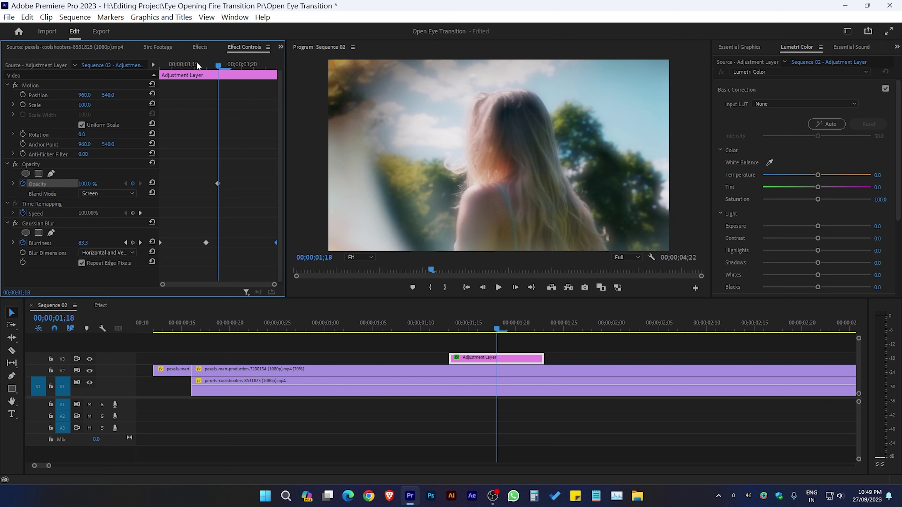
{"action": "key", "text": "shift+Left"}
{"action": "left_click", "coordinate": [84, 184]}
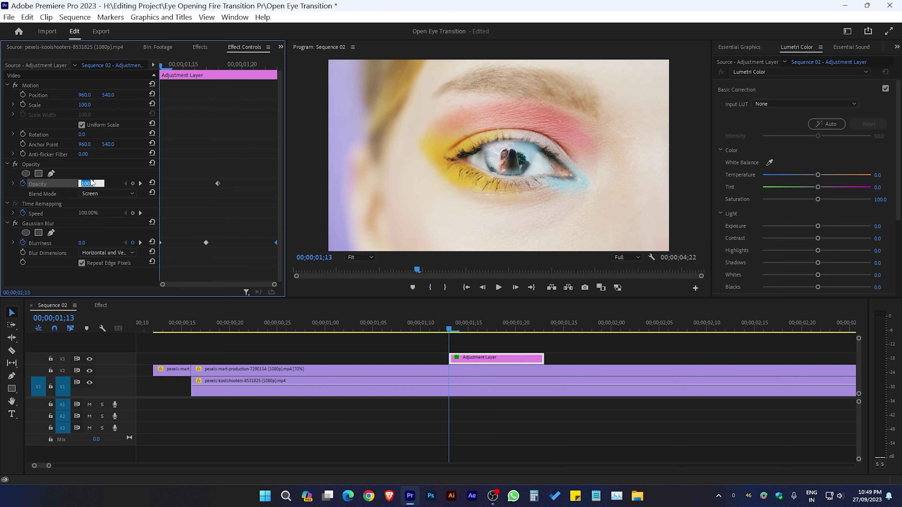
{"action": "type", "text": "0"}
{"action": "key", "text": "Return"}
Play back the transition, then park the playhead at 01;14 on the eye.
{"action": "key", "text": "space"}
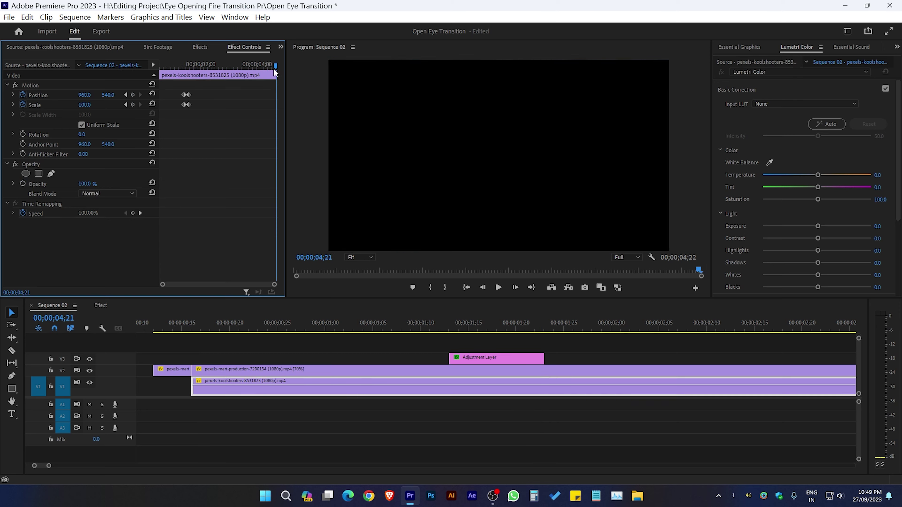
{"action": "key", "text": "space"}
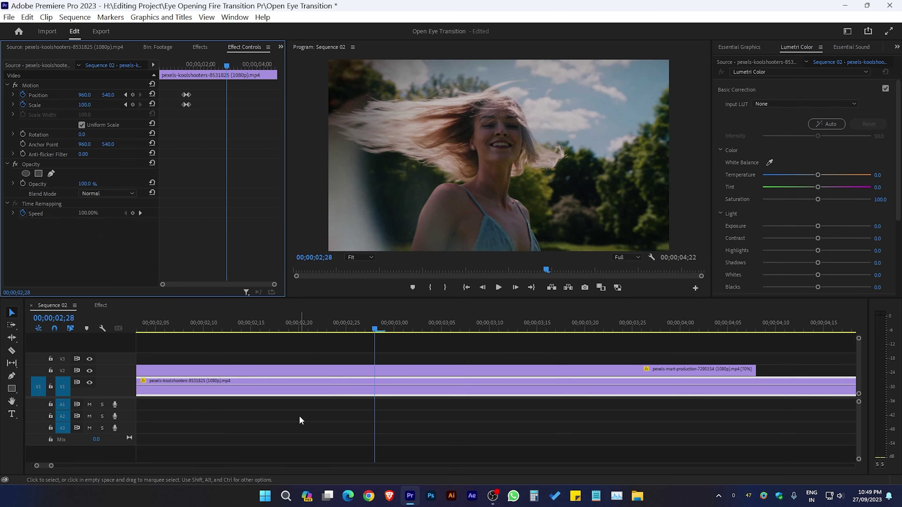
{"action": "key", "text": "Up"}
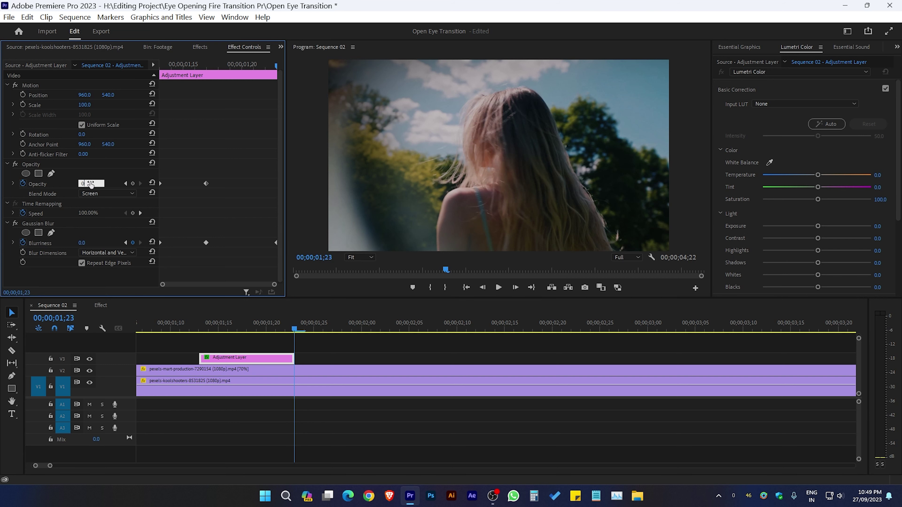
{"action": "left_click", "coordinate": [213, 327]}
Shift the woman clip's end Position and Scale keyframes earlier so scale reaches 100 at 01;16.
{"action": "mouse_move", "coordinate": [213, 327]}
{"action": "left_mouse_down"}
{"action": "mouse_move", "coordinate": [245, 339]}
{"action": "mouse_move", "coordinate": [231, 349]}
{"action": "left_mouse_up"}
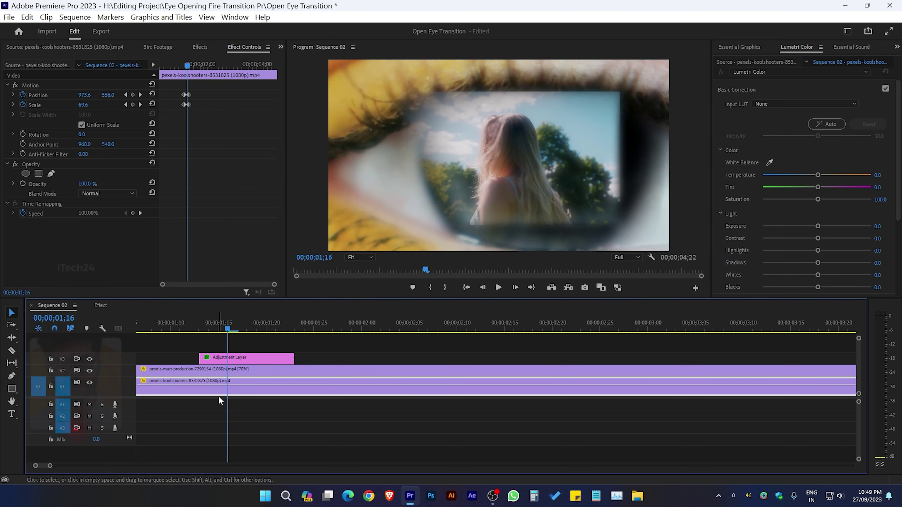
{"action": "scroll", "coordinate": [256, 401], "scroll_direction": "up", "scroll_amount": 2}
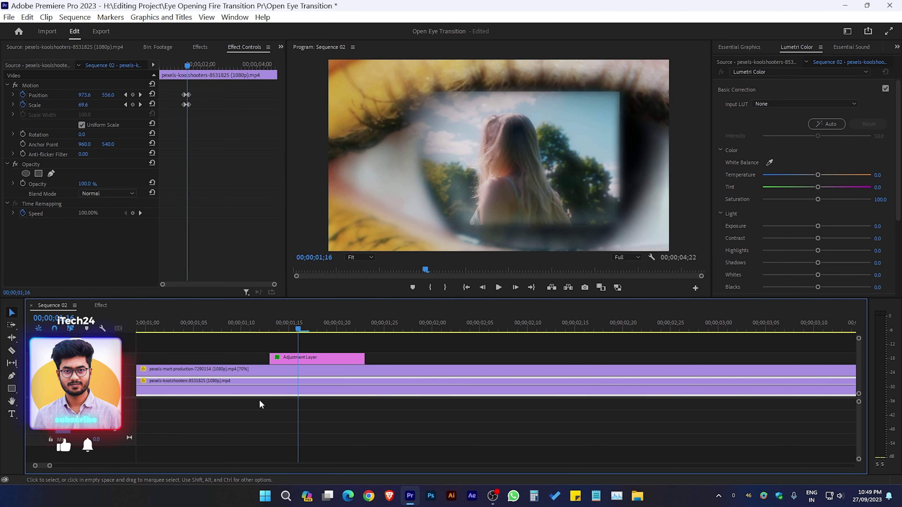
{"action": "scroll", "coordinate": [226, 275], "scroll_direction": "up", "scroll_amount": 4}
{"action": "scroll", "coordinate": [226, 275], "scroll_direction": "down", "scroll_amount": 4}
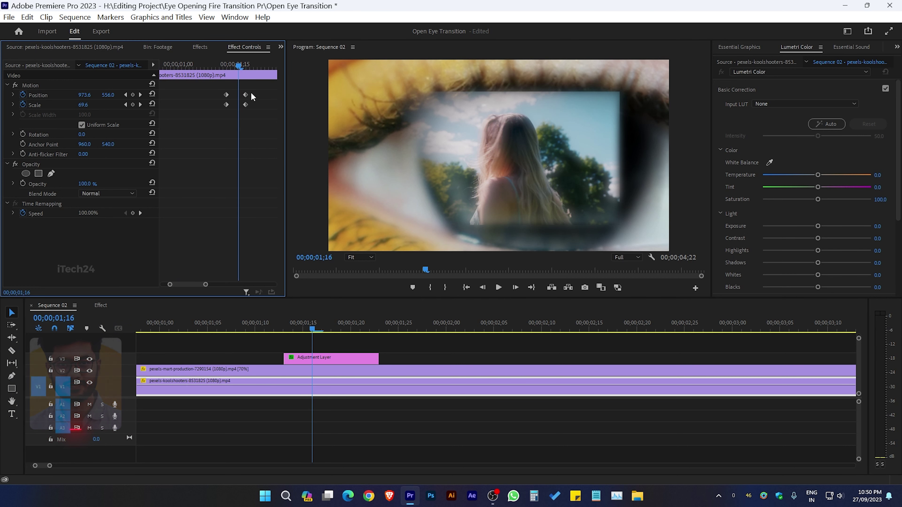
{"action": "mouse_move", "coordinate": [251, 92]}
{"action": "left_mouse_down"}
{"action": "mouse_move", "coordinate": [238, 115]}
{"action": "mouse_move", "coordinate": [238, 105]}
{"action": "left_mouse_up"}
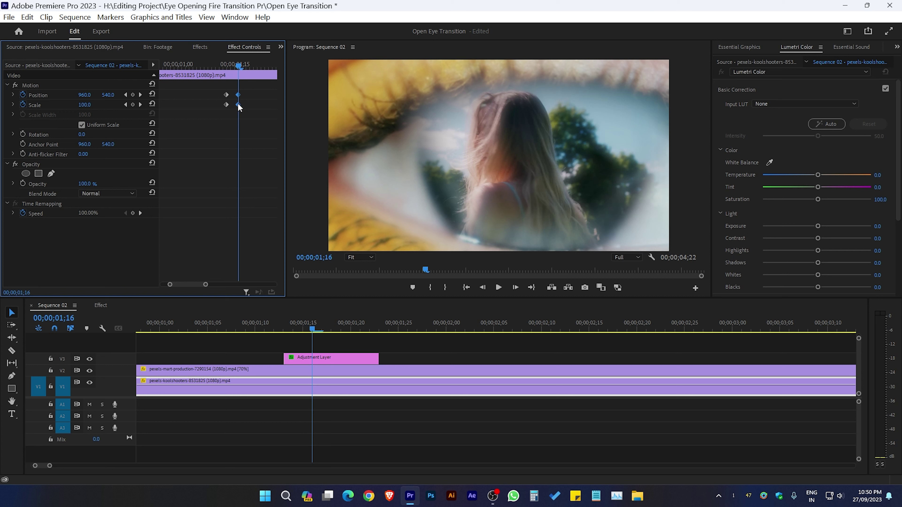
{"action": "mouse_move", "coordinate": [240, 66]}
{"action": "left_mouse_down"}
{"action": "mouse_move", "coordinate": [231, 74]}
{"action": "mouse_move", "coordinate": [275, 91]}
{"action": "left_mouse_up"}
{"action": "left_click_drag", "start_coordinate": [275, 92], "coordinate": [258, 99]}
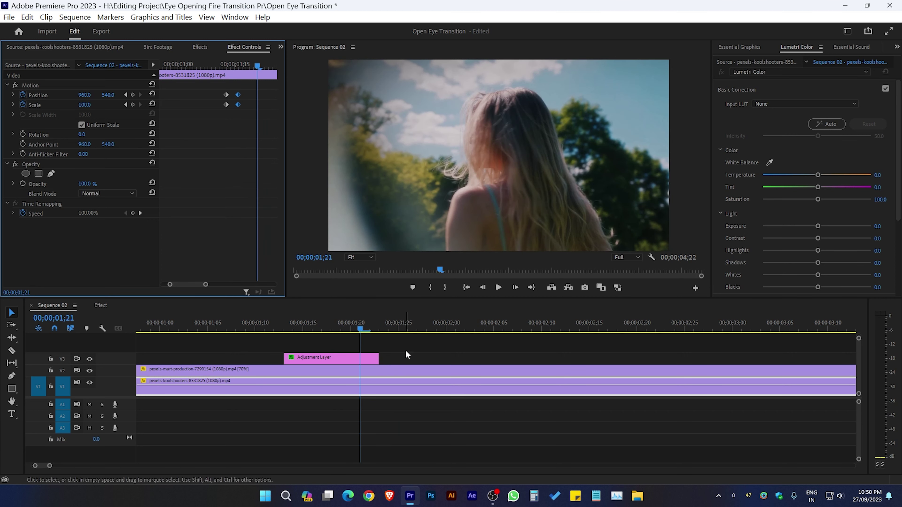
{"action": "left_click", "coordinate": [377, 330]}
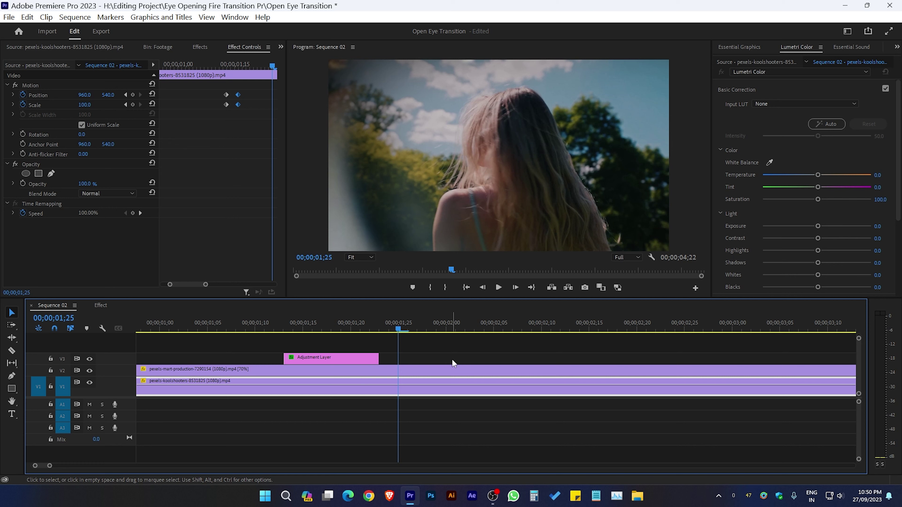
{"action": "left_click", "coordinate": [450, 360]}
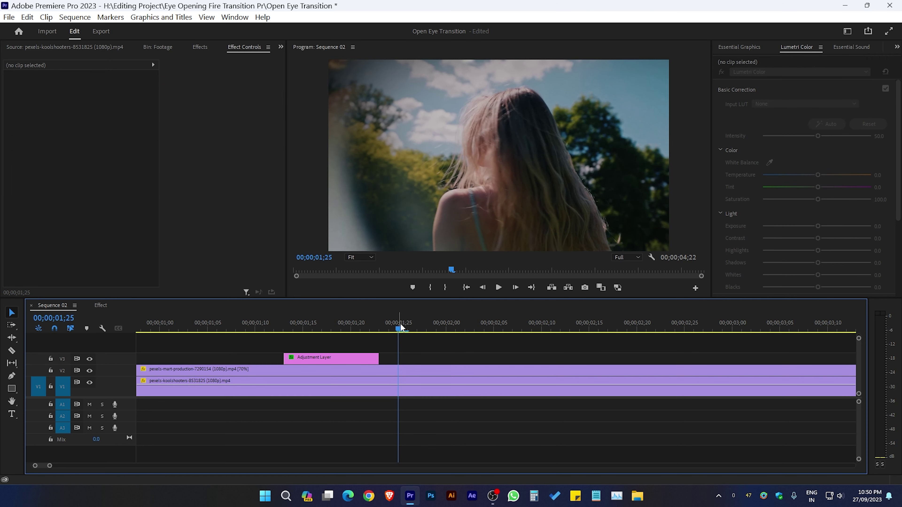
Keyframe the V2 eye clip's opacity from 100% at 01;25 to 0% at 01;28, then scrub to check.
{"action": "left_click", "coordinate": [412, 372]}
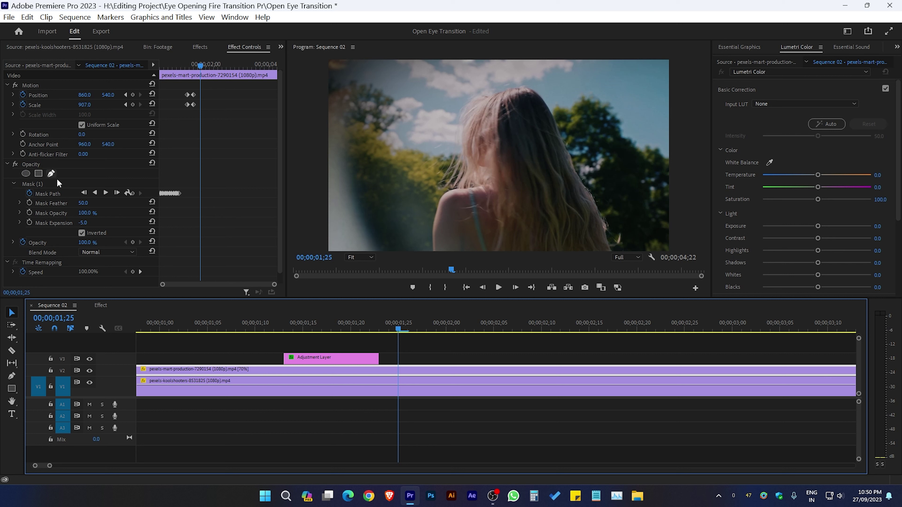
{"action": "scroll", "coordinate": [41, 179], "scroll_direction": "down", "scroll_amount": 1}
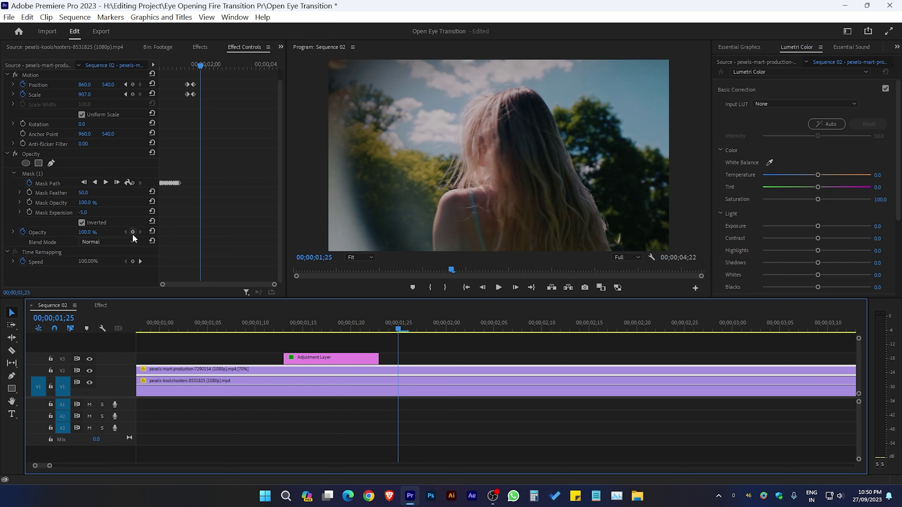
{"action": "left_click", "coordinate": [133, 232]}
{"action": "left_click", "coordinate": [205, 65]}
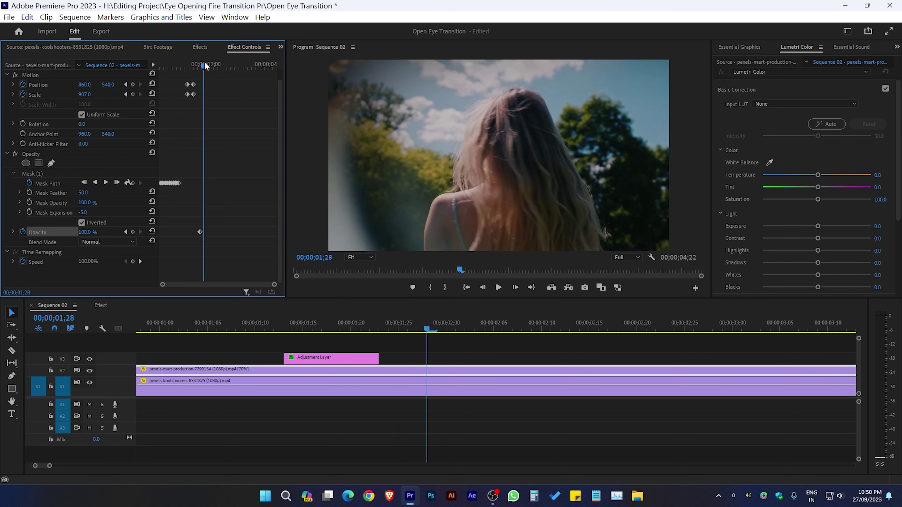
{"action": "left_click", "coordinate": [86, 232]}
{"action": "type", "text": "0"}
{"action": "key", "text": "Return"}
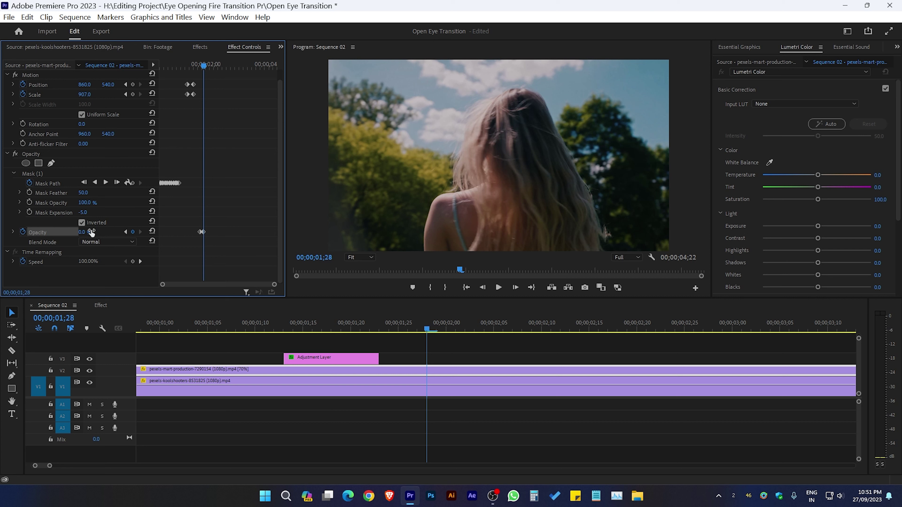
{"action": "mouse_move", "coordinate": [388, 321]}
{"action": "left_mouse_down"}
{"action": "mouse_move", "coordinate": [412, 321]}
{"action": "mouse_move", "coordinate": [366, 313]}
{"action": "mouse_move", "coordinate": [290, 318]}
{"action": "left_mouse_up"}
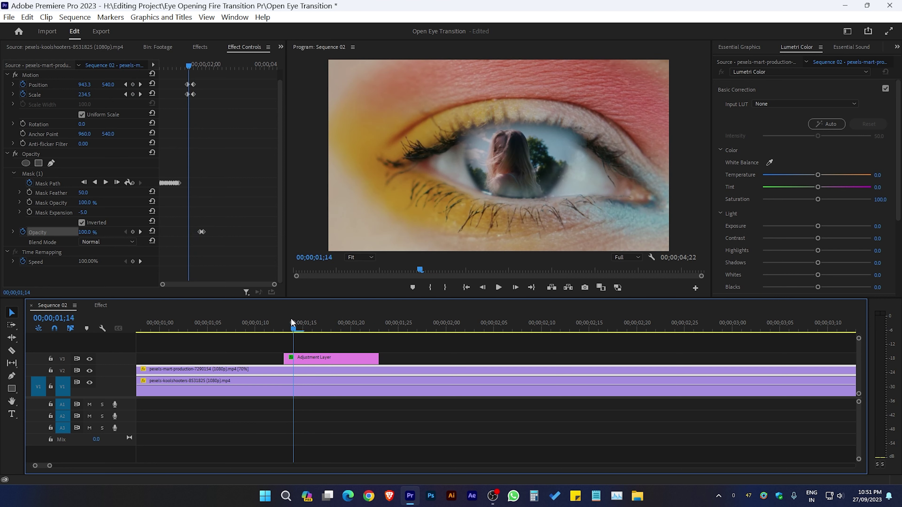
{"action": "left_click_drag", "start_coordinate": [291, 318], "coordinate": [284, 318]}
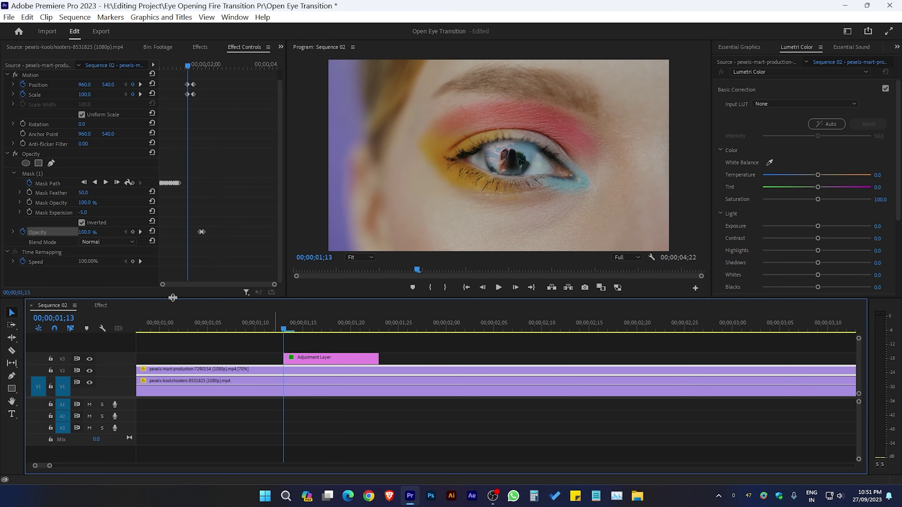
Place the 13 Fast Whoosh A.wav sound on track A1 of Sequence 02.
{"action": "left_click", "coordinate": [101, 306]}
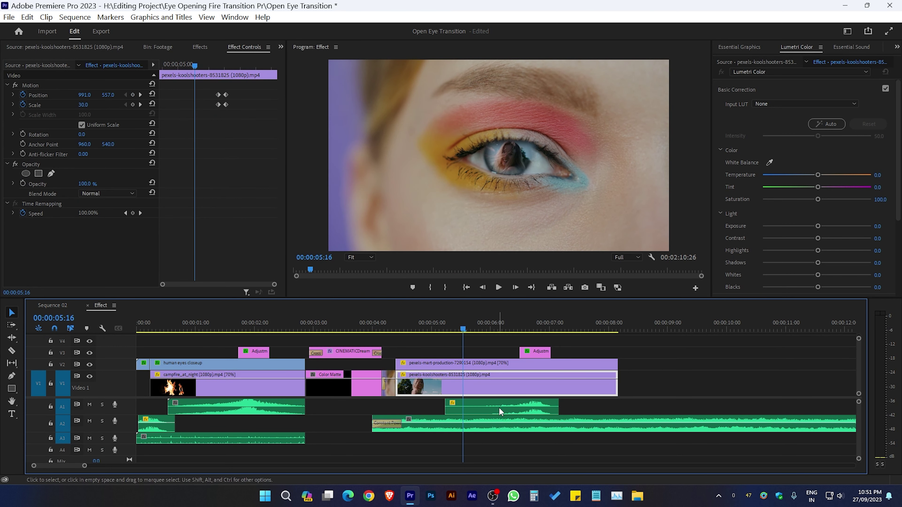
{"action": "mouse_move", "coordinate": [541, 410]}
{"action": "left_mouse_down"}
{"action": "mouse_move", "coordinate": [363, 374]}
{"action": "mouse_move", "coordinate": [298, 397]}
{"action": "left_mouse_up"}
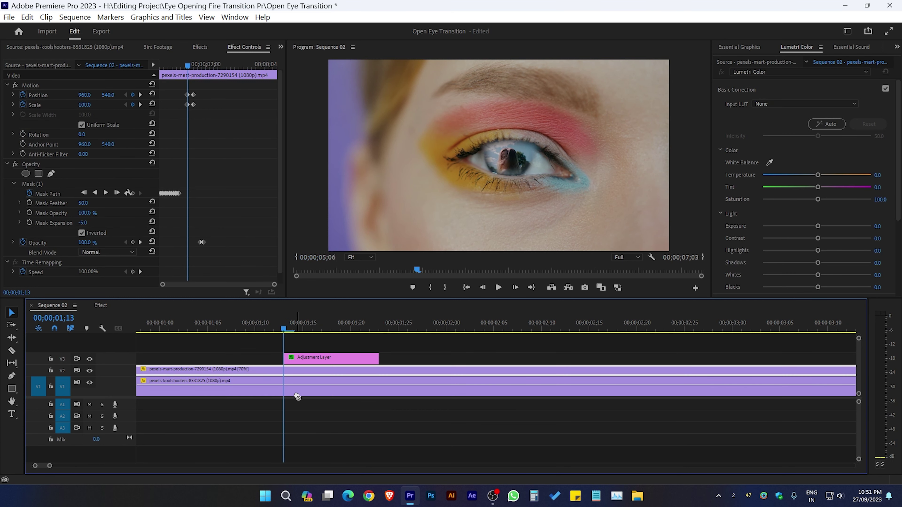
{"action": "left_click_drag", "start_coordinate": [297, 397], "coordinate": [391, 403]}
{"action": "key", "text": "backslash"}
{"action": "left_click_drag", "start_coordinate": [288, 332], "coordinate": [227, 332]}
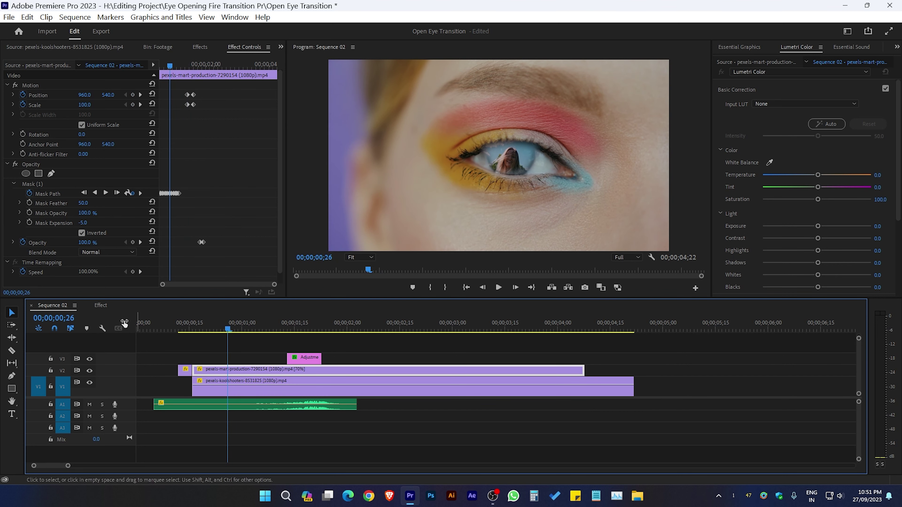
Add The Empty Moons of Jupiter music on A2 and preview the sequence with audio.
{"action": "left_click", "coordinate": [100, 305]}
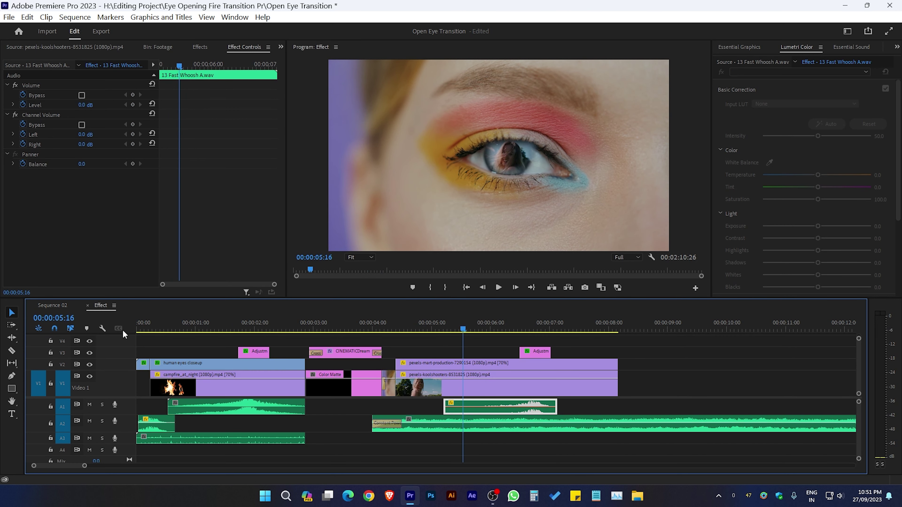
{"action": "left_click", "coordinate": [530, 428]}
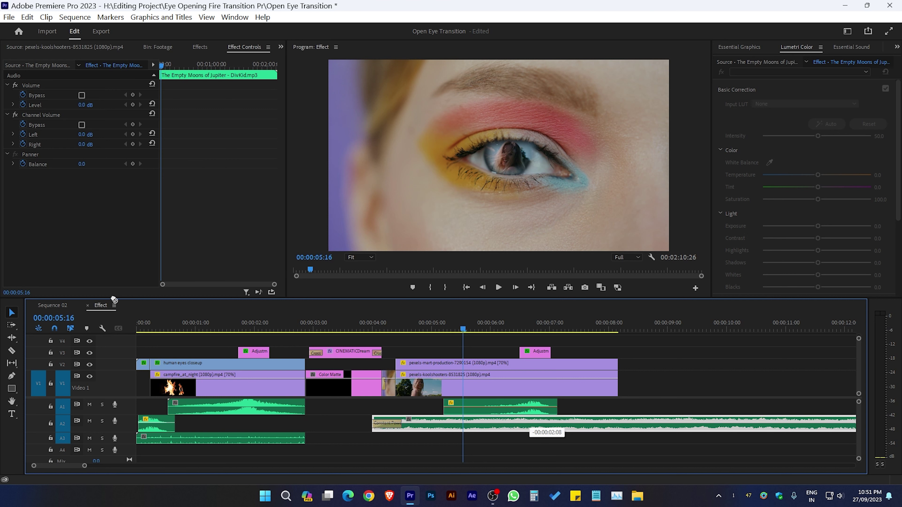
{"action": "left_click_drag", "start_coordinate": [53, 307], "coordinate": [236, 420]}
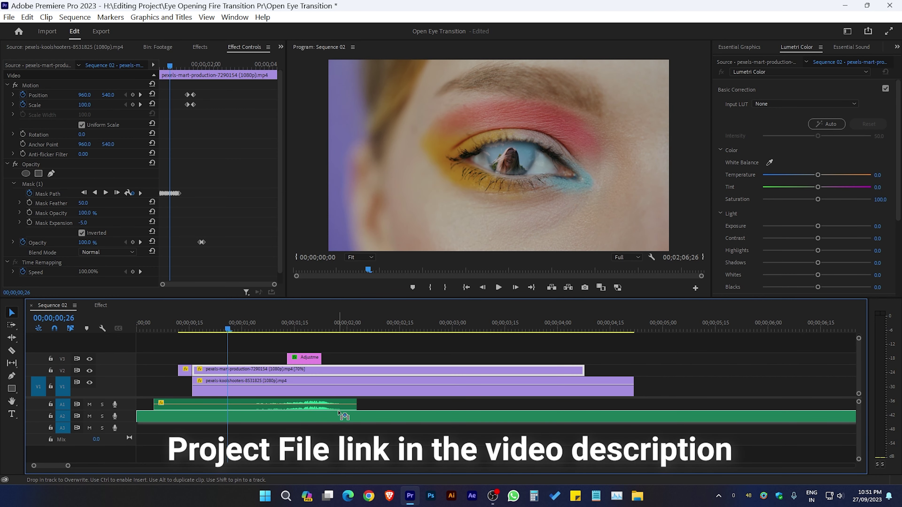
{"action": "left_click_drag", "start_coordinate": [68, 466], "coordinate": [92, 465]}
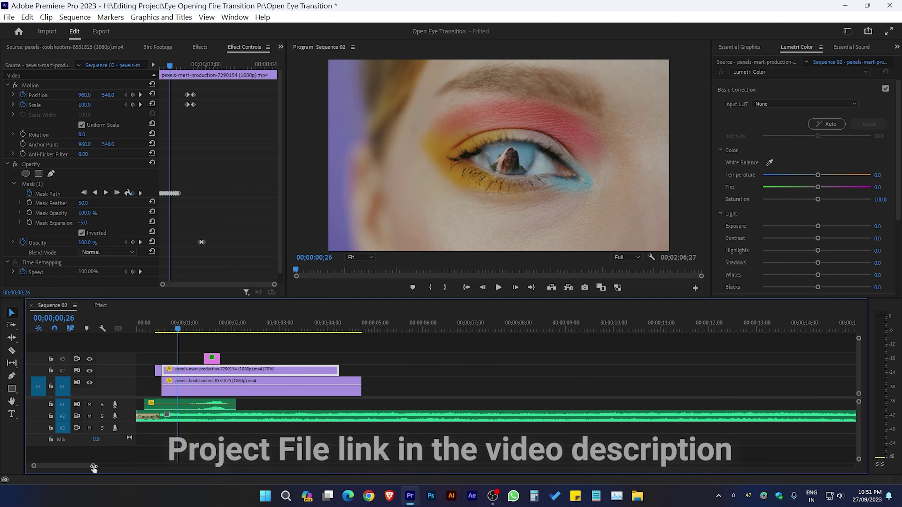
{"action": "left_click", "coordinate": [162, 332]}
{"action": "key", "text": "space"}
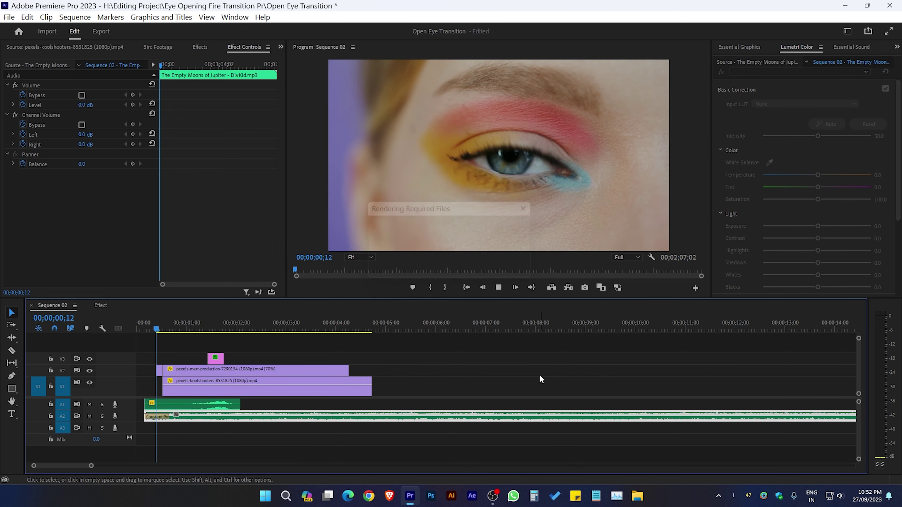
{"action": "key", "text": "space"}
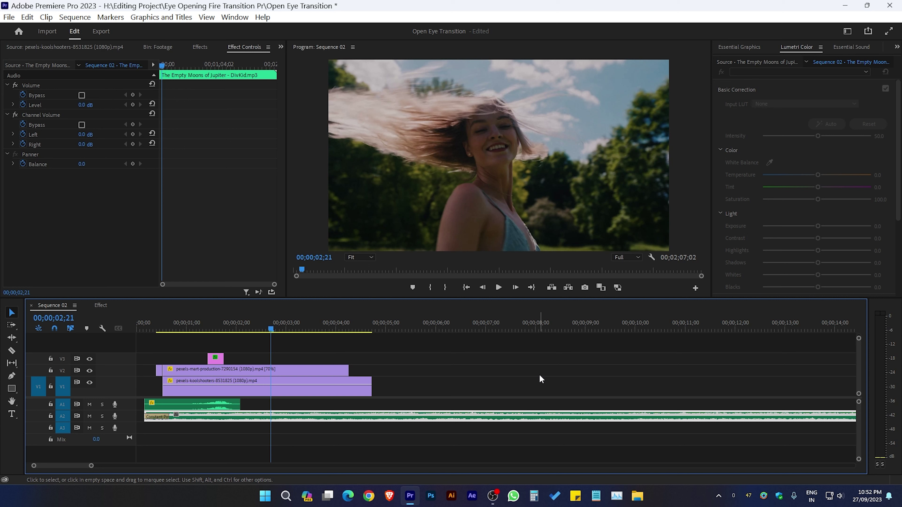
{"action": "left_click", "coordinate": [219, 323]}
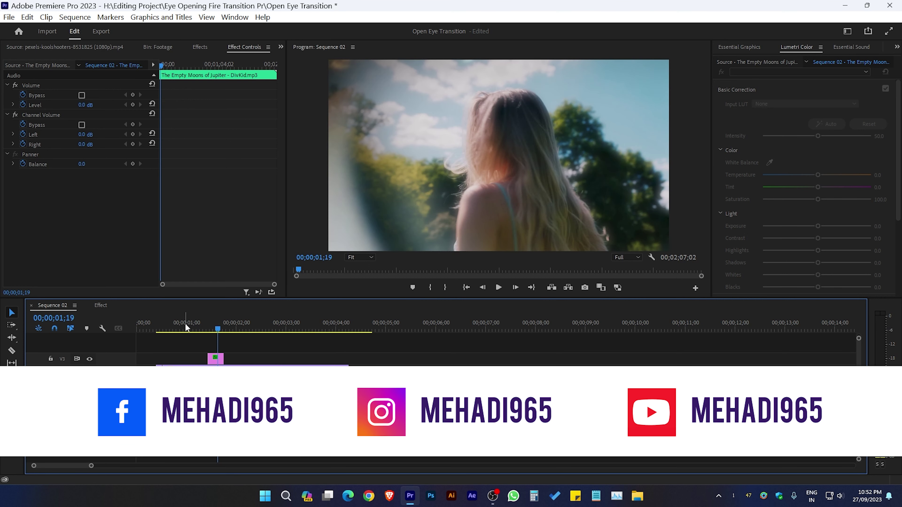
{"action": "left_click", "coordinate": [184, 324]}
{"action": "left_click", "coordinate": [217, 327]}
{"action": "left_click_drag", "start_coordinate": [217, 326], "coordinate": [224, 326]}
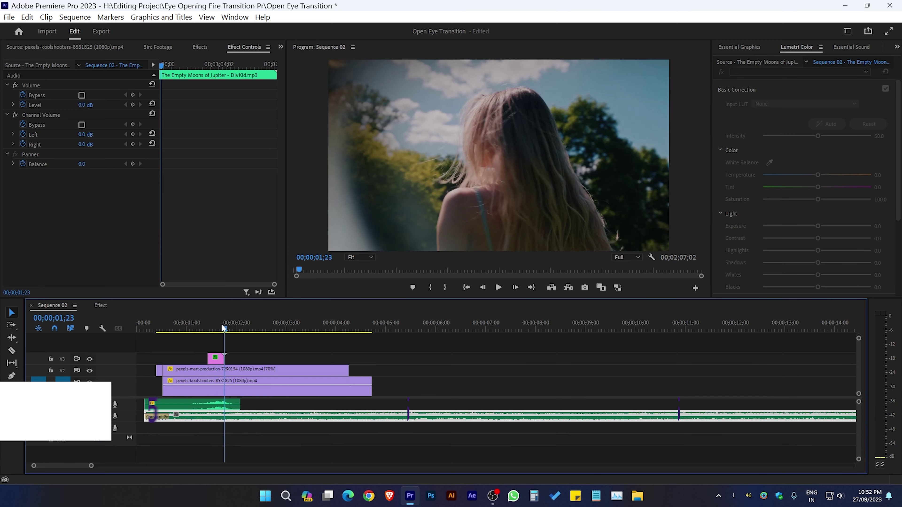